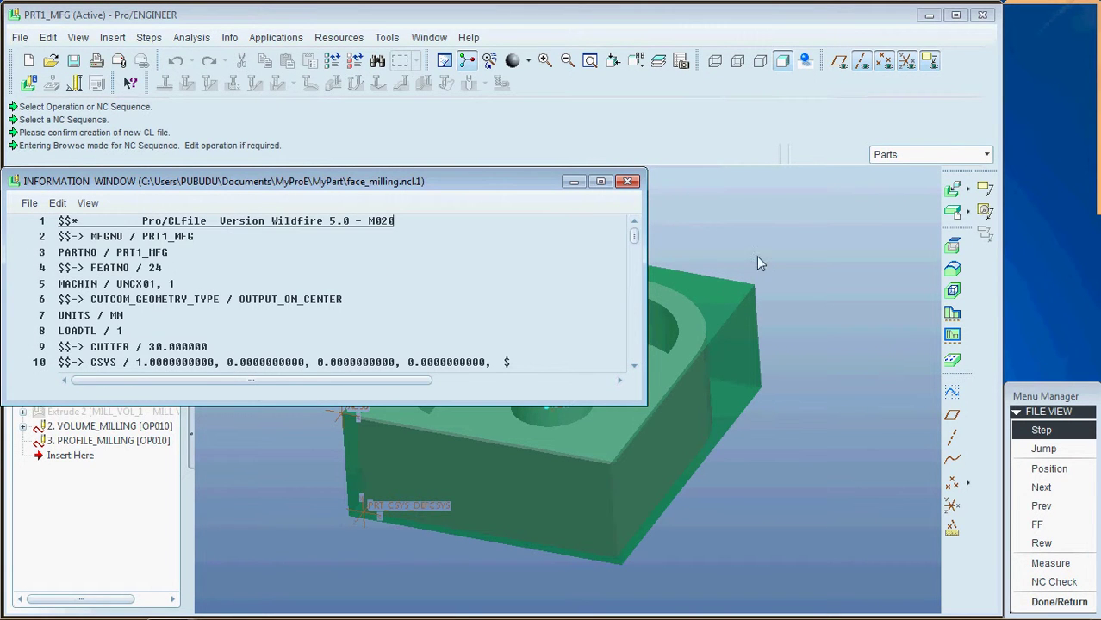
Close the face_milling CL file listing and post-process face_milling.ncl with the UNCX01.P15 post processor, keeping Verbose and Trace enabled
left_click(1053, 433)
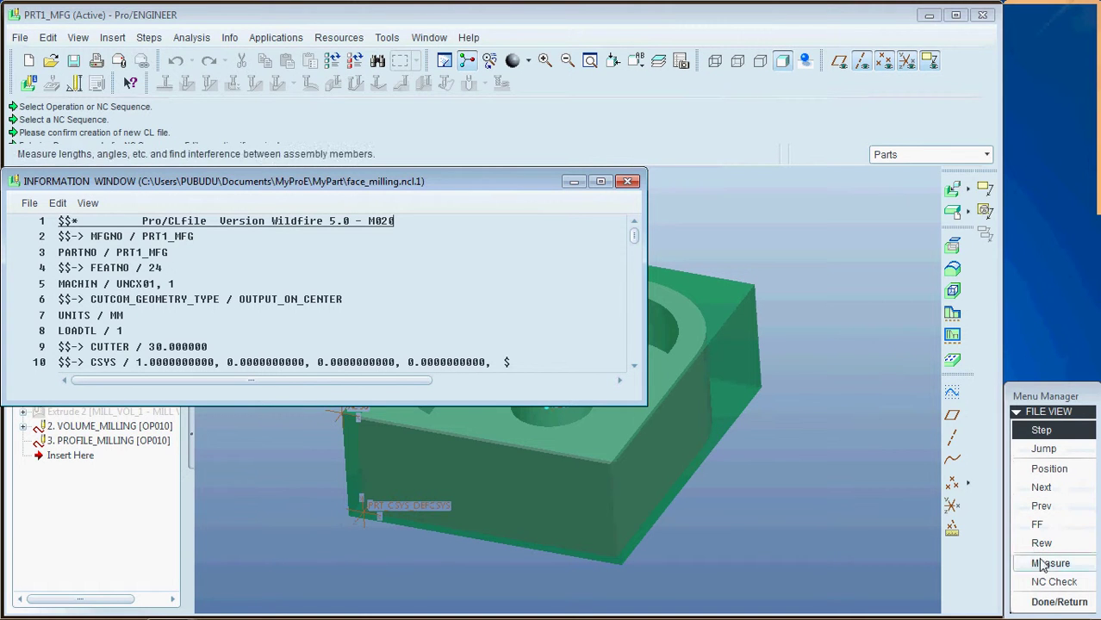
left_click(1058, 602)
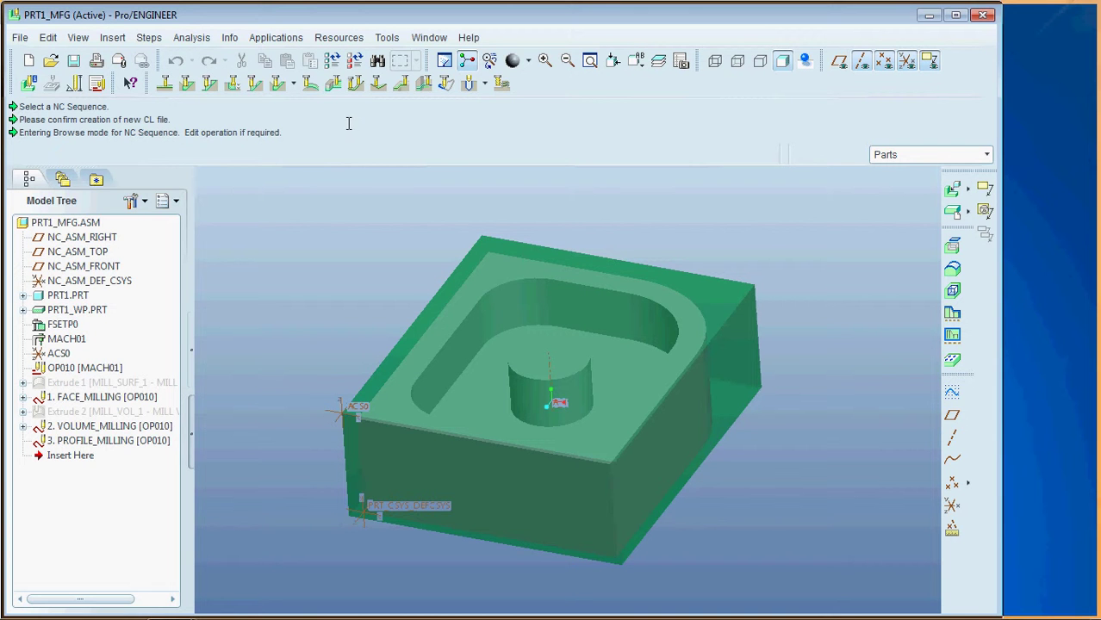
left_click(387, 38)
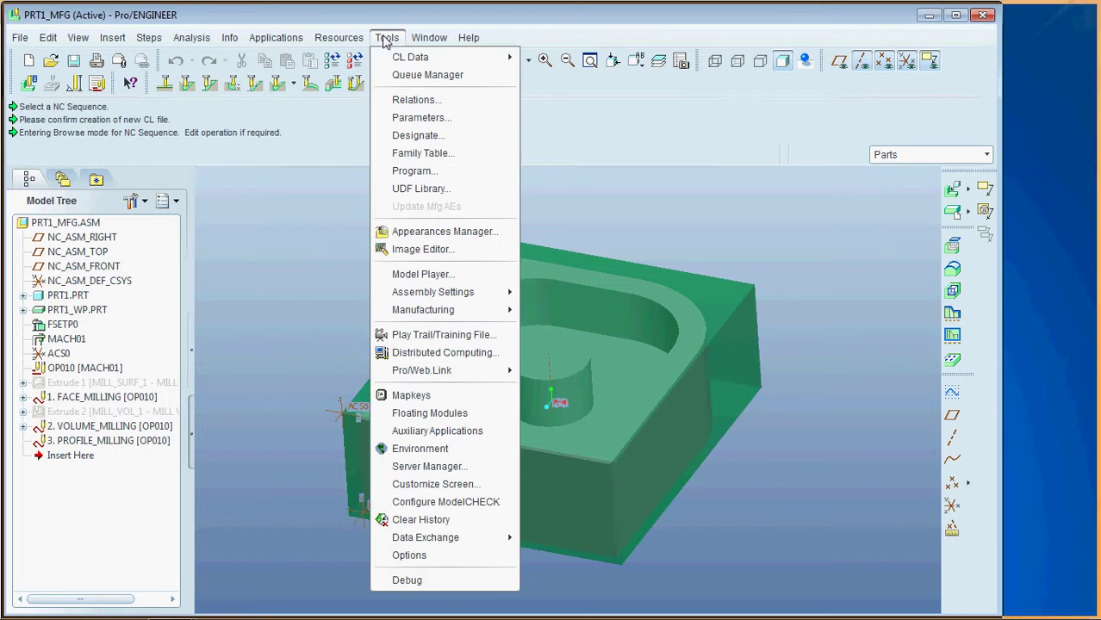
mouse_move(505, 62)
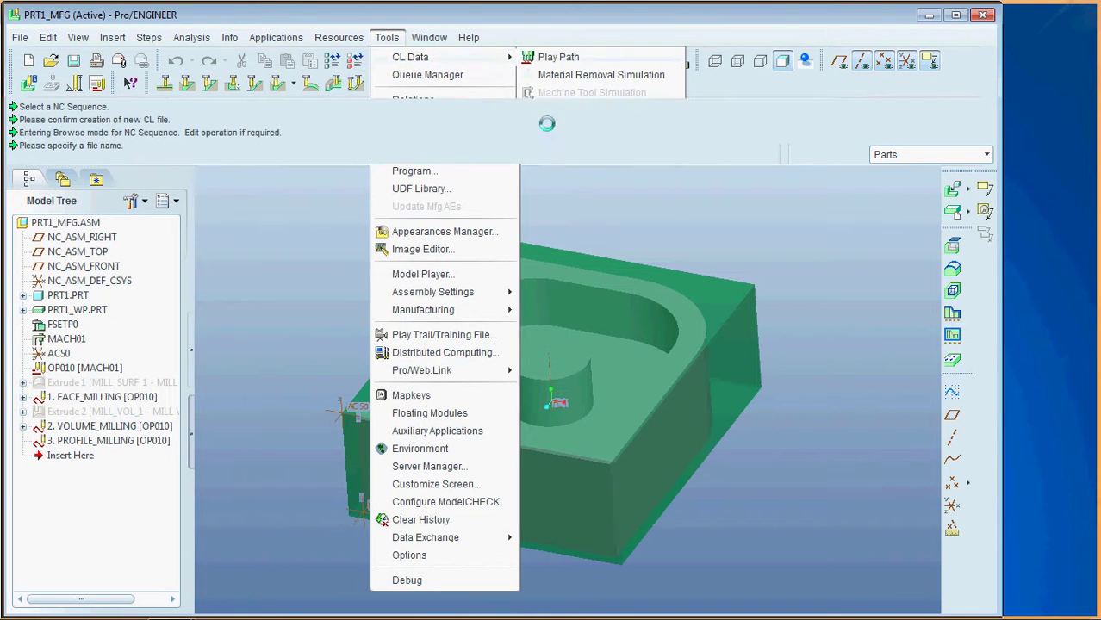
left_click(567, 129)
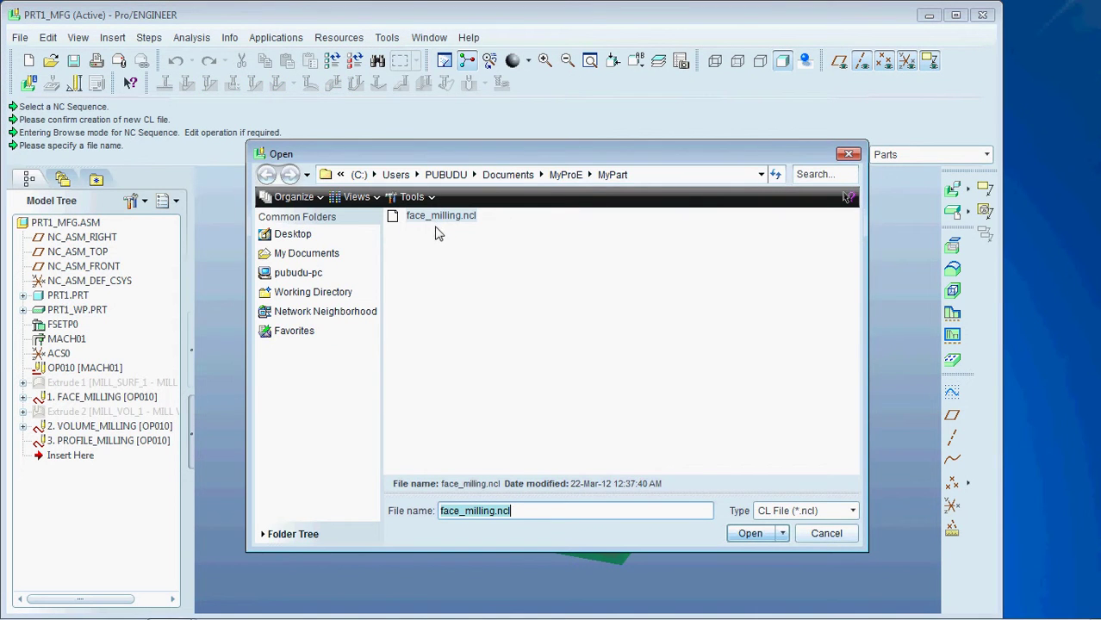
left_click(749, 535)
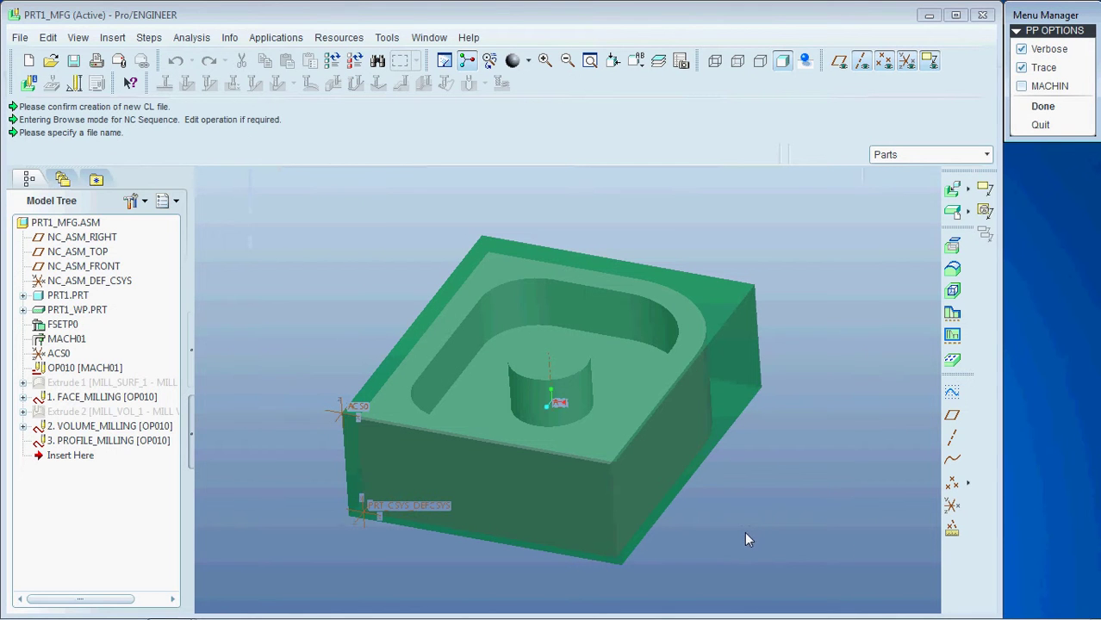
left_click(1040, 106)
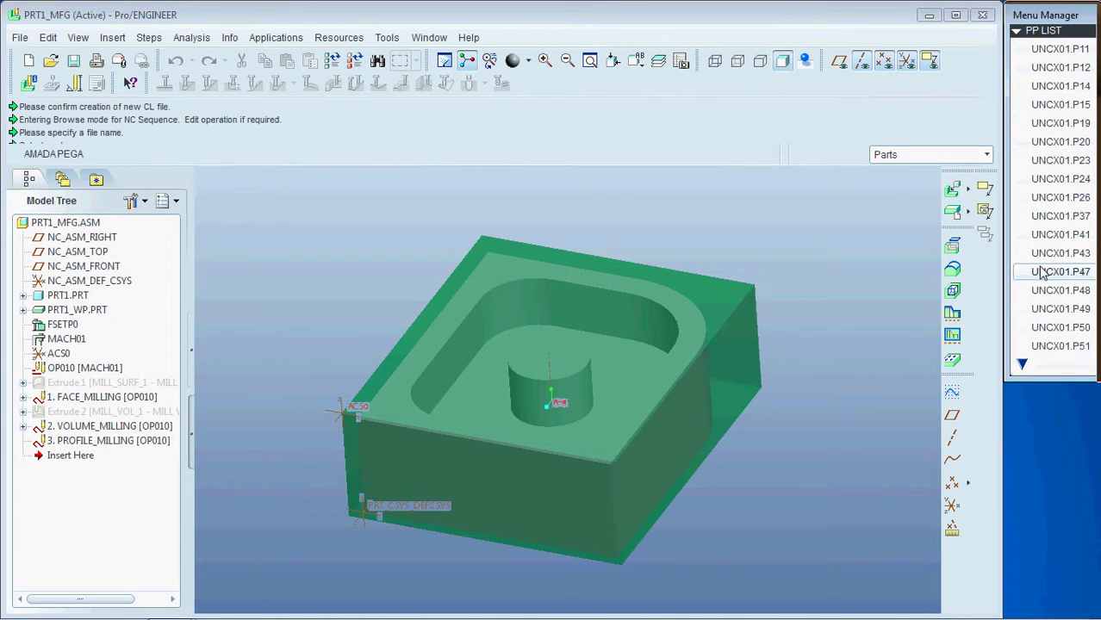
left_click(1024, 105)
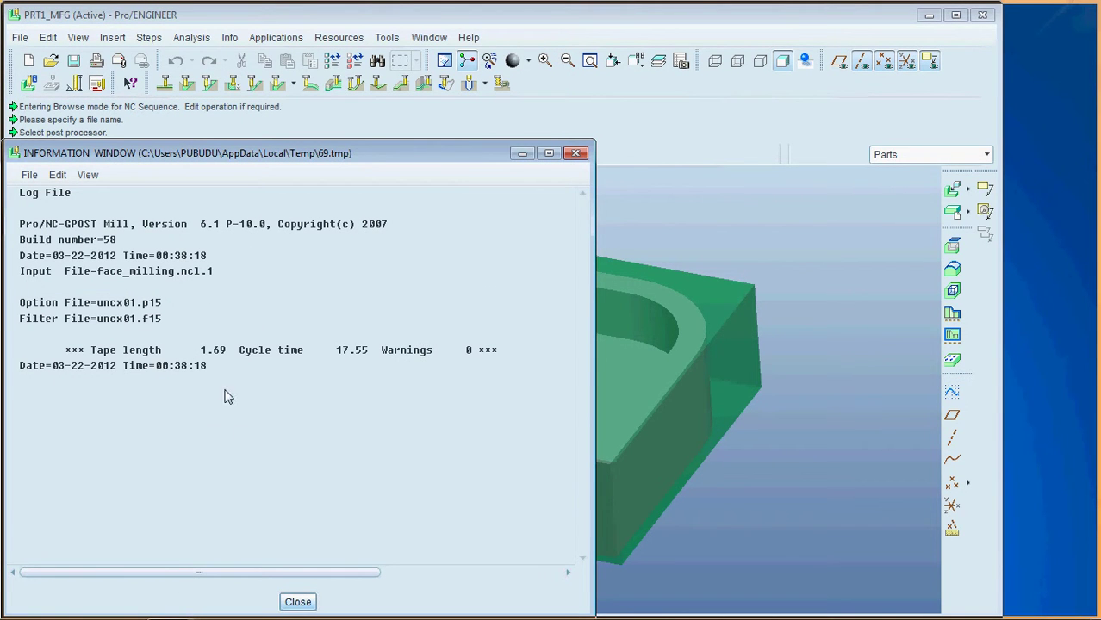
left_click(298, 603)
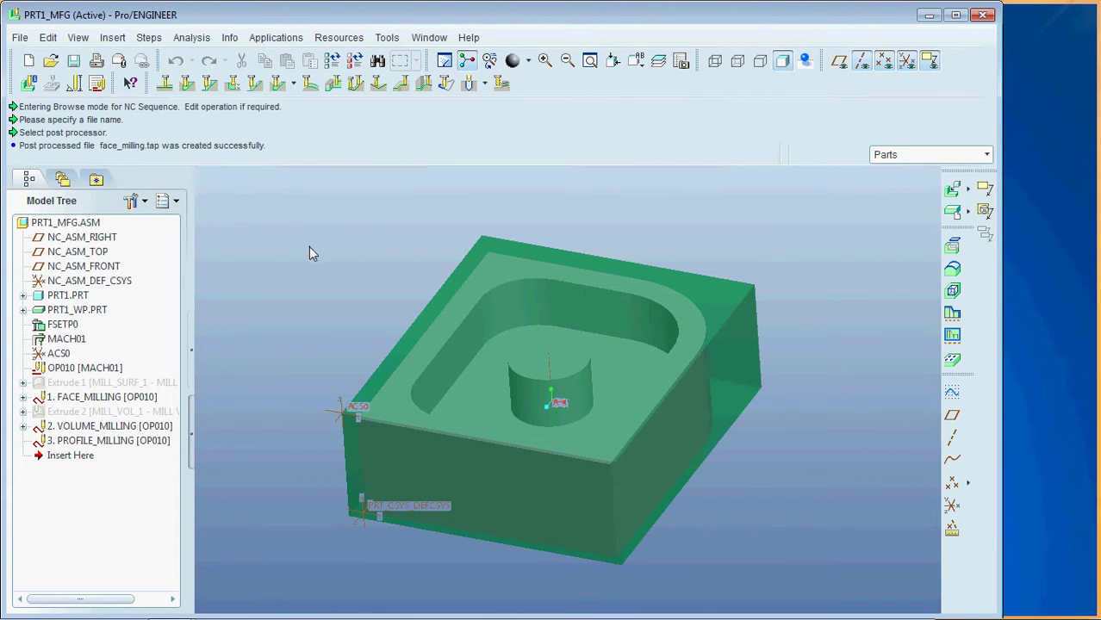
Switch to Windows Explorer, open the MyProE\MyPart folder in the Documents library and locate face_milling.tap
mouse_move(3, 610)
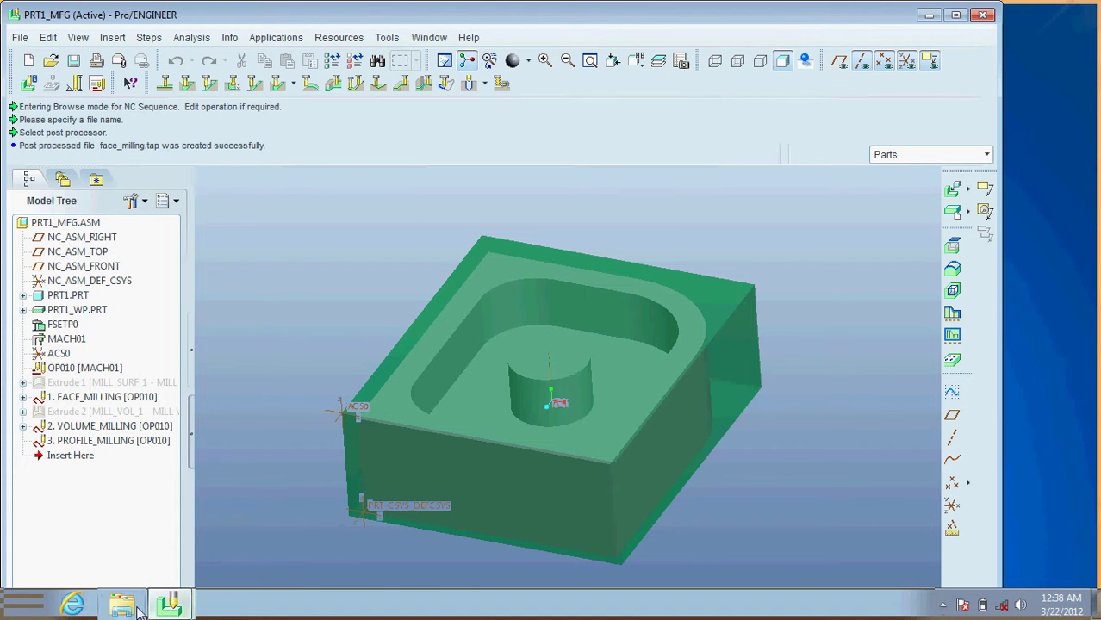
left_click(3, 610)
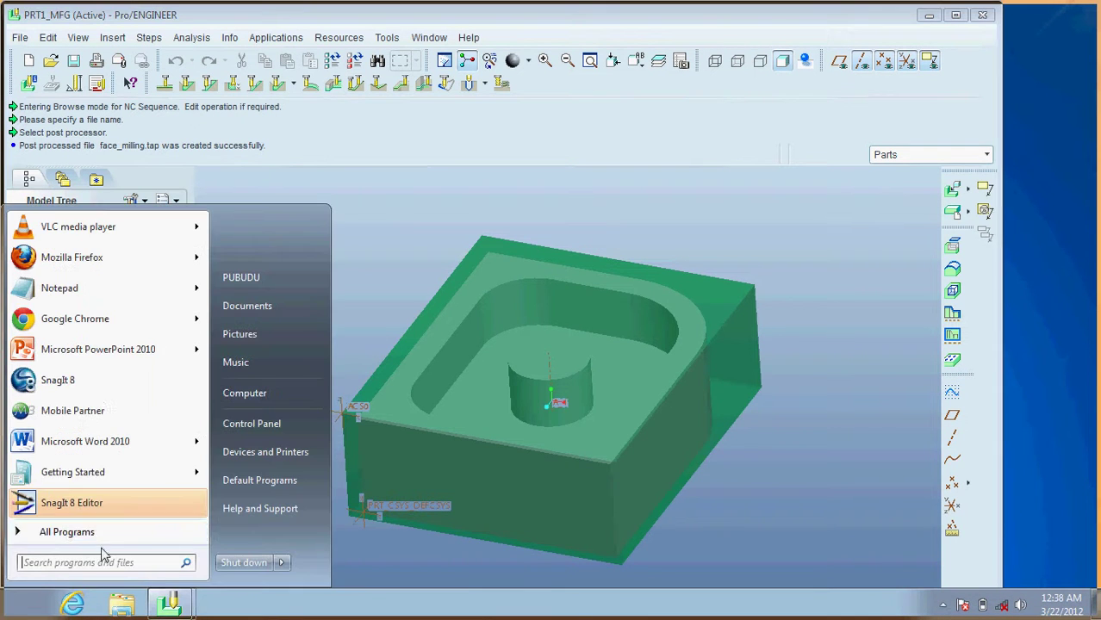
left_click(231, 394)
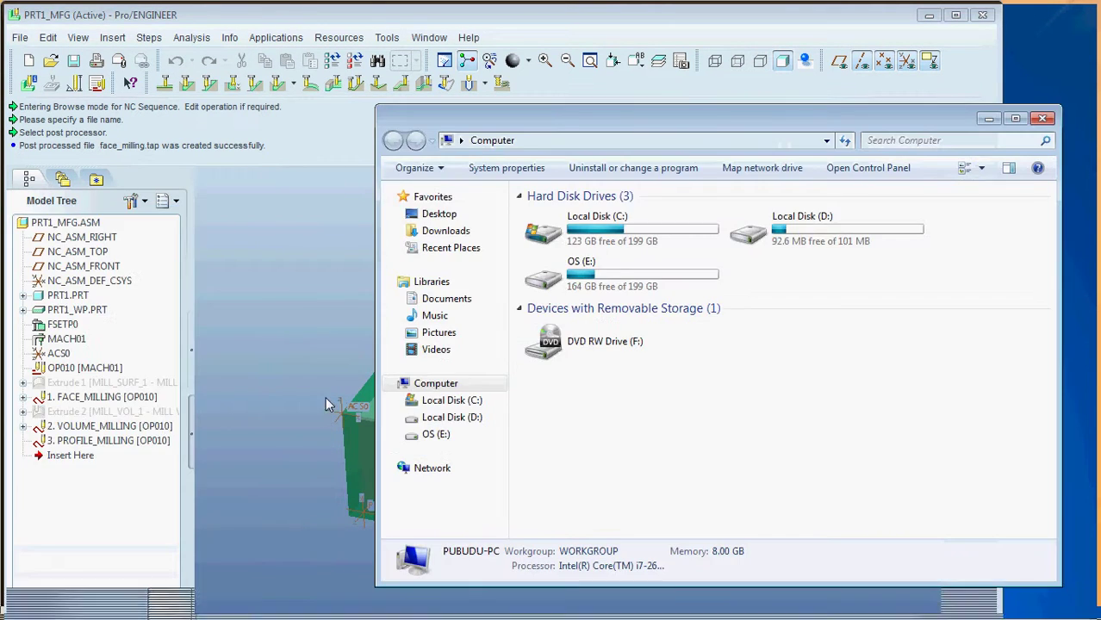
left_click(463, 302)
double_click(603, 327)
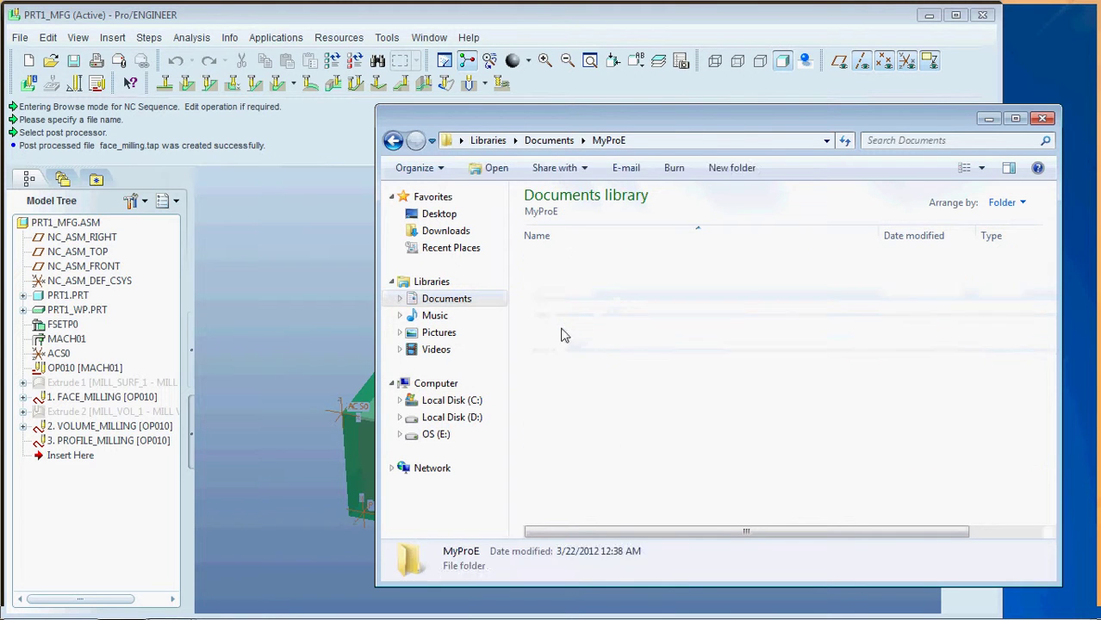
double_click(554, 258)
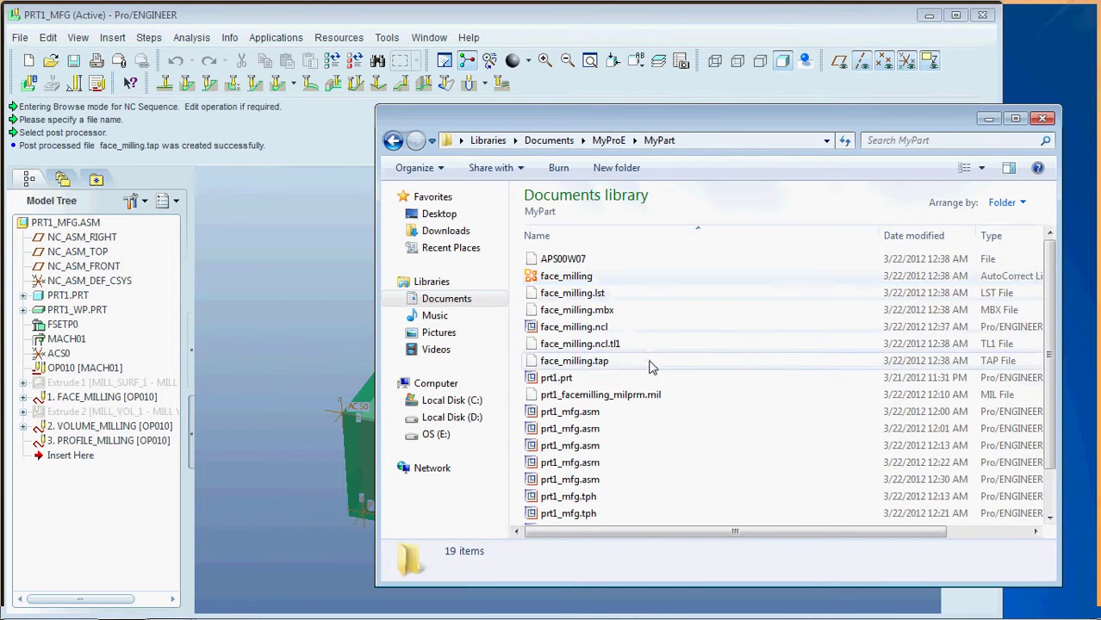
scroll(659, 401, "down", 1)
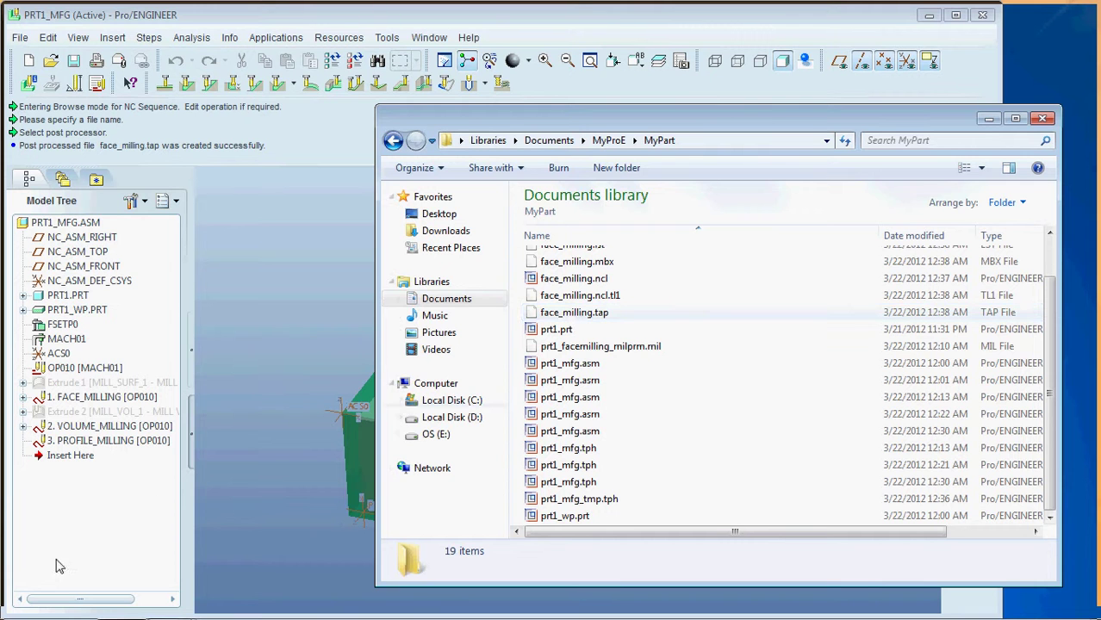
Start Notepad and open face_milling.tap from the MyPart folder in it
left_click(9, 612)
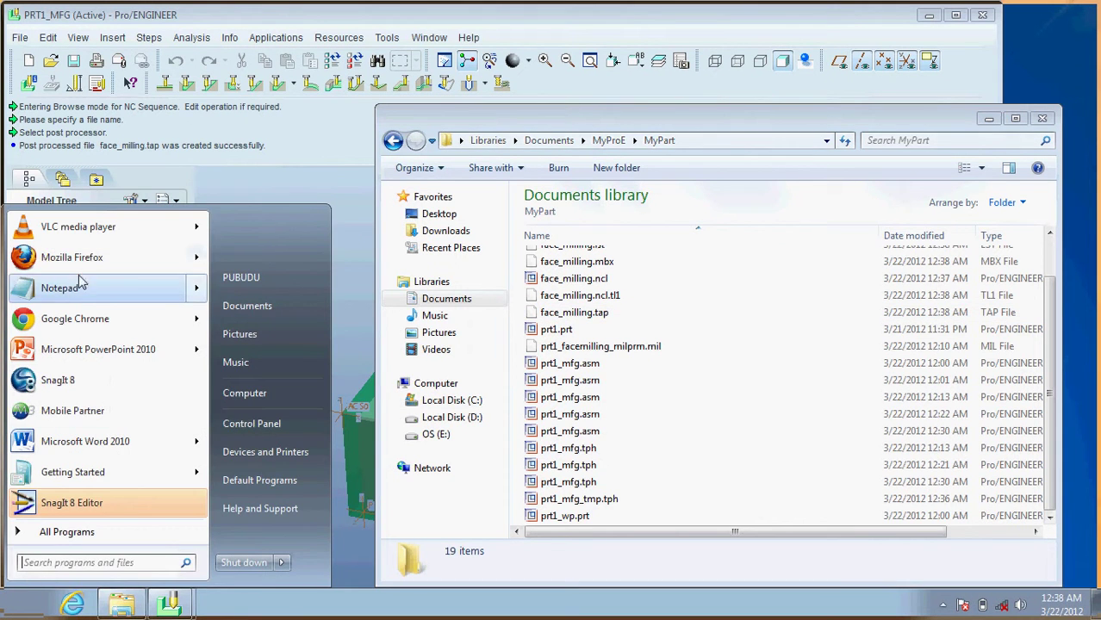
left_click(60, 288)
left_click_drag(577, 131, 1010, 191)
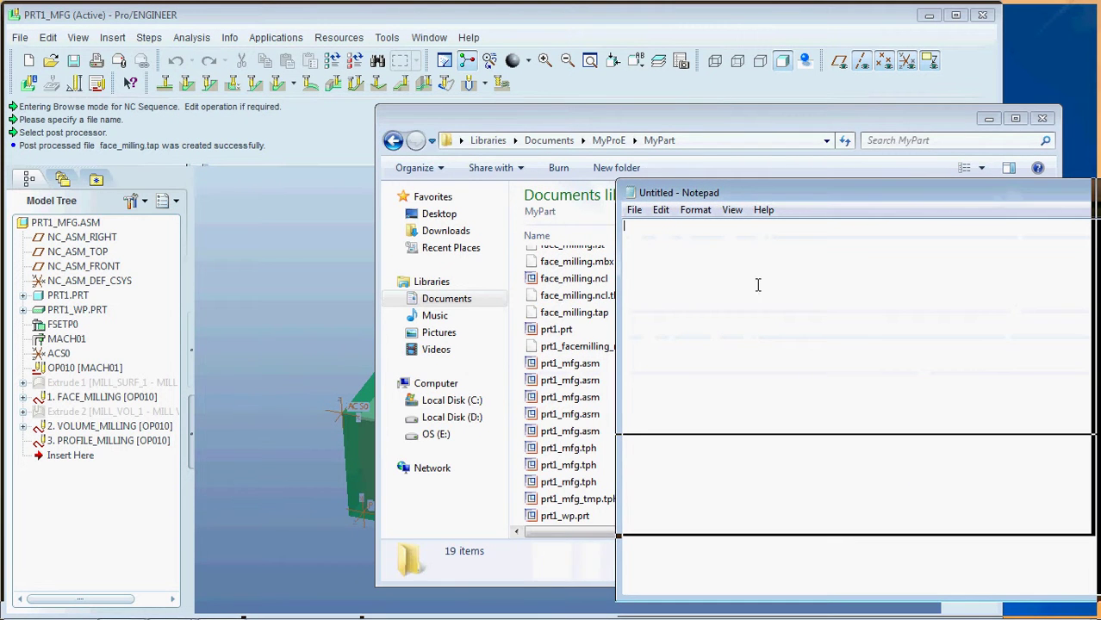
left_click_drag(676, 199, 700, 177)
left_click_drag(574, 312, 724, 277)
left_click_drag(756, 175, 335, 79)
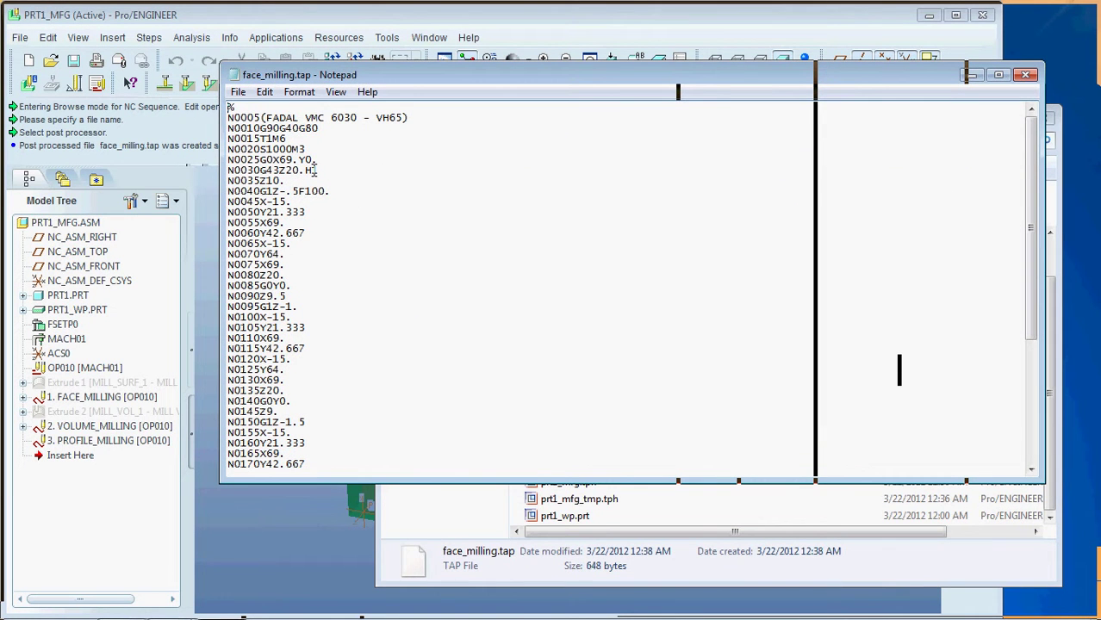
Review the G-code in face_milling.tap, close Notepad and return to Pro/ENGINEER
scroll(292, 140, "down", 7)
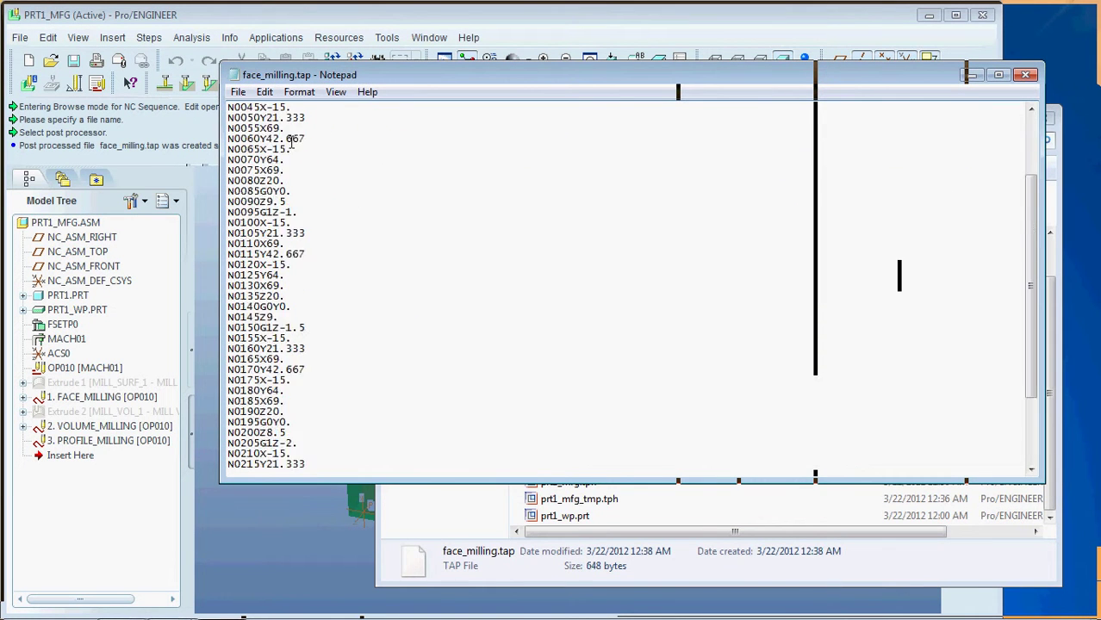
scroll(292, 164, "up", 7)
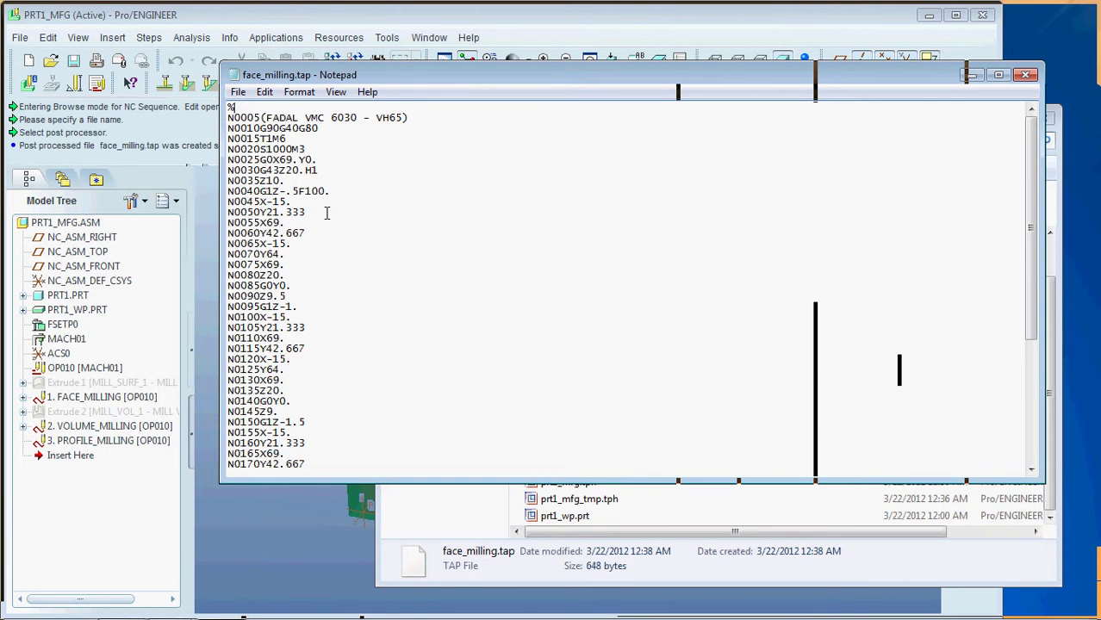
scroll(327, 212, "down", 6)
scroll(326, 215, "up", 6)
left_click(1025, 76)
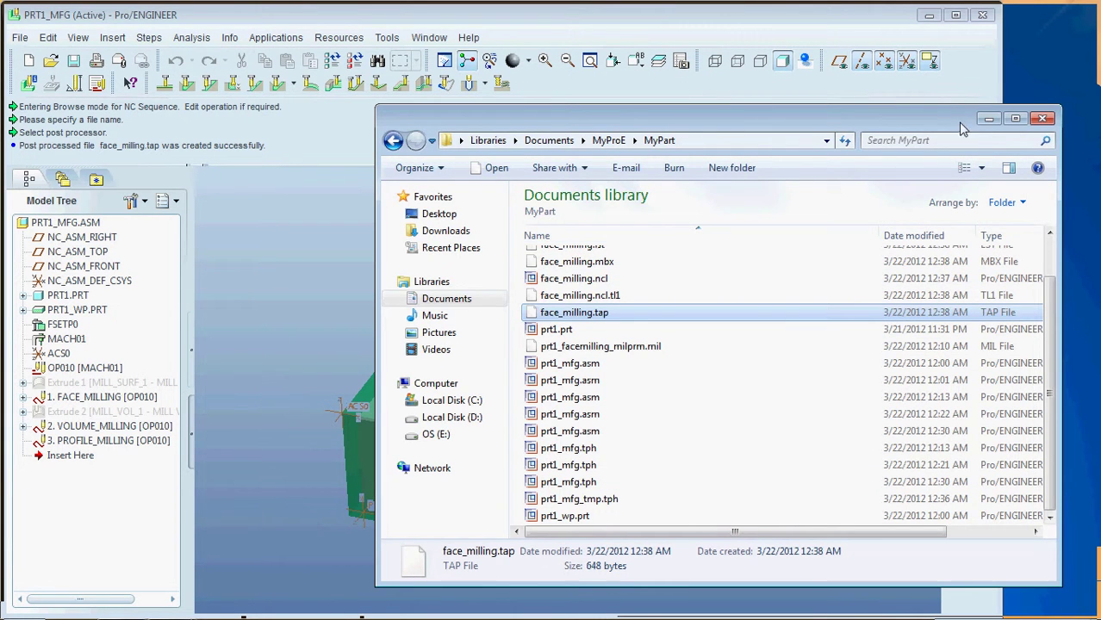
left_click(988, 119)
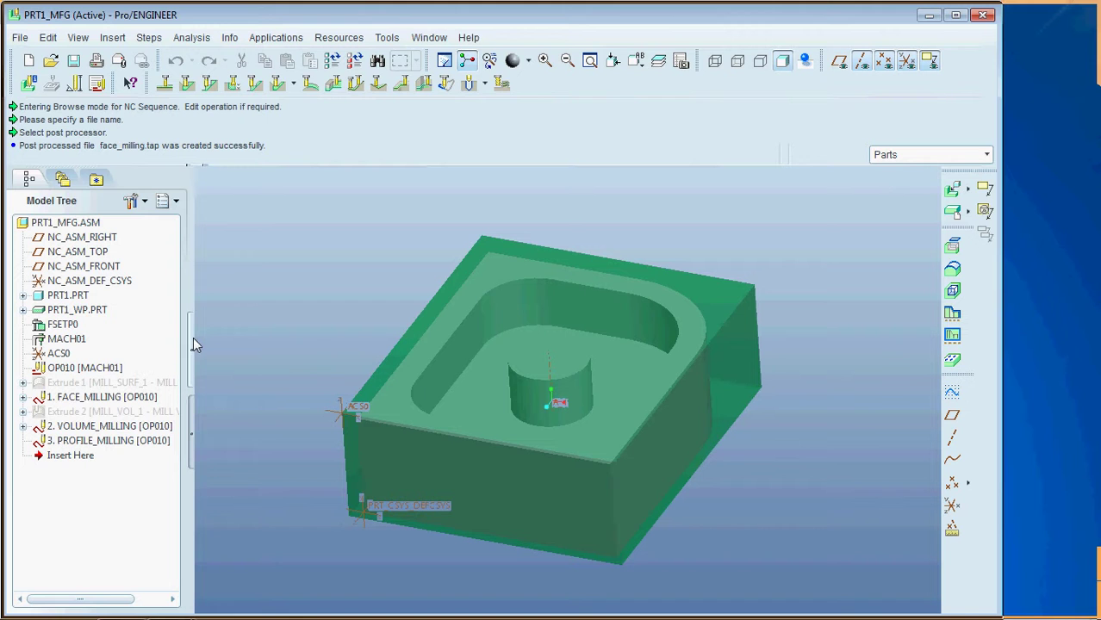
Start Play Path for the FACE_MILLING, VOLUME_MILLING and PROFILE_MILLING sequences together
left_click(82, 400)
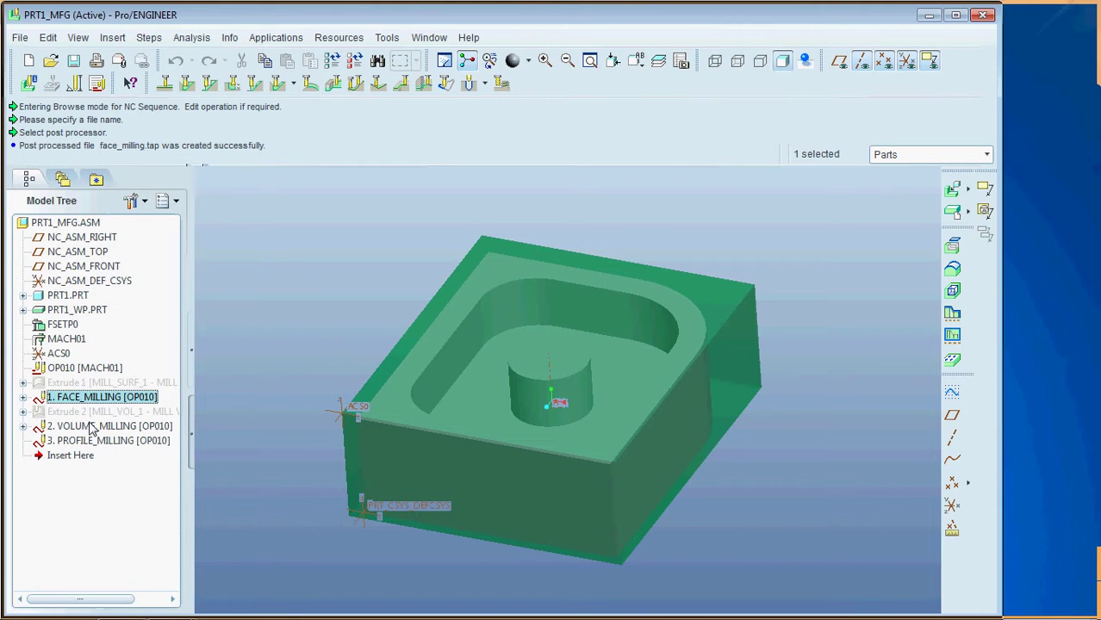
left_click(92, 426, "ctrl")
left_click(96, 440, "ctrl")
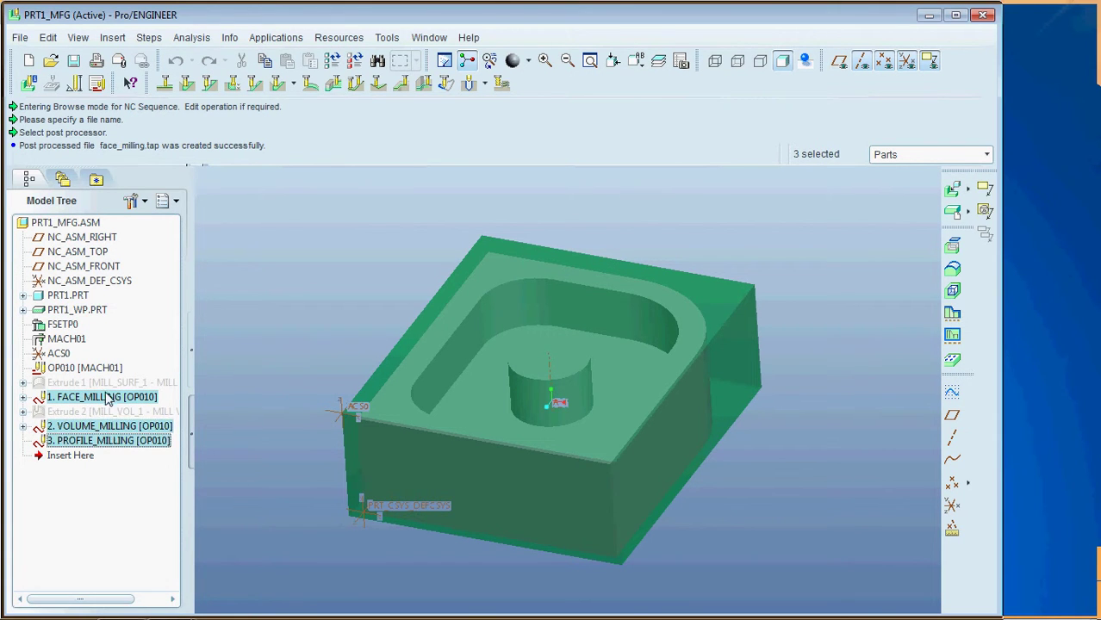
right_click(108, 401)
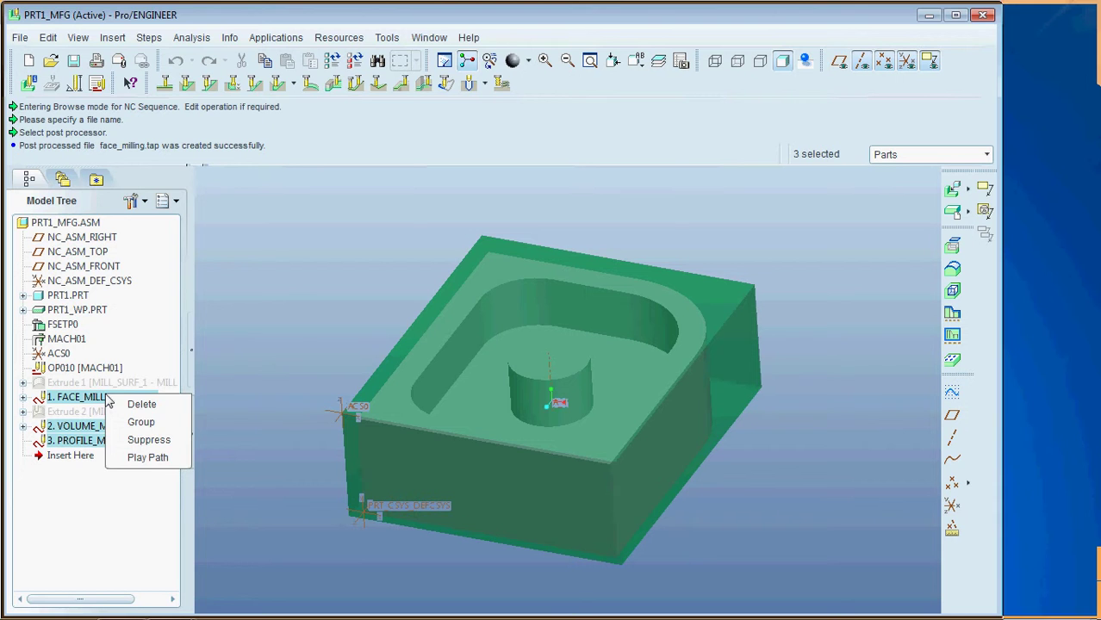
left_click(142, 456)
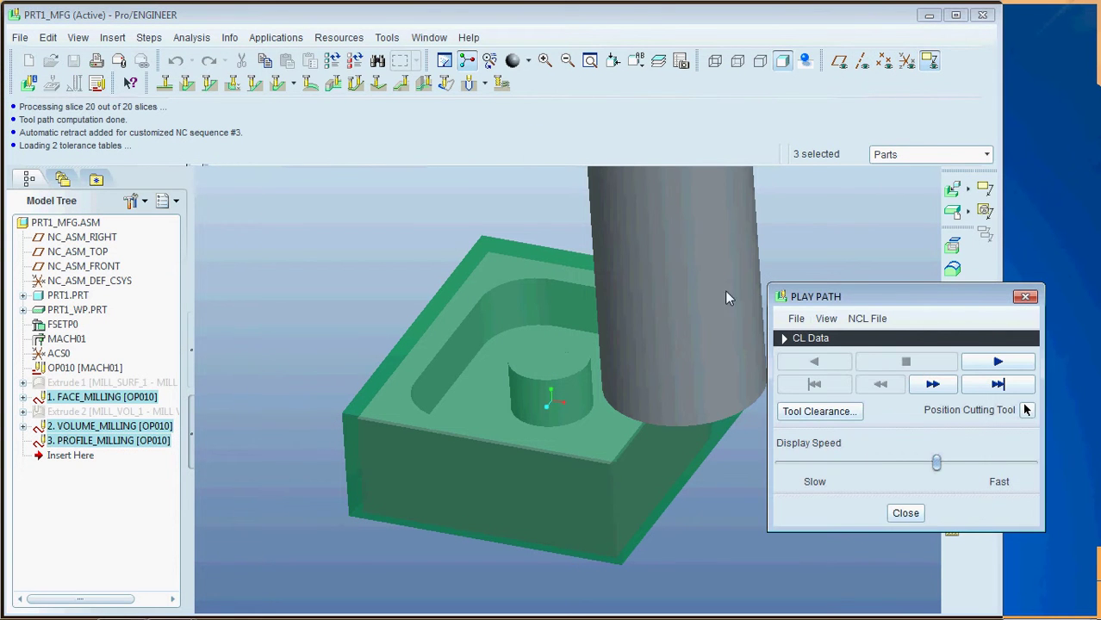
Expand the CL data of the combined tool path and examine its listing
left_click(827, 319)
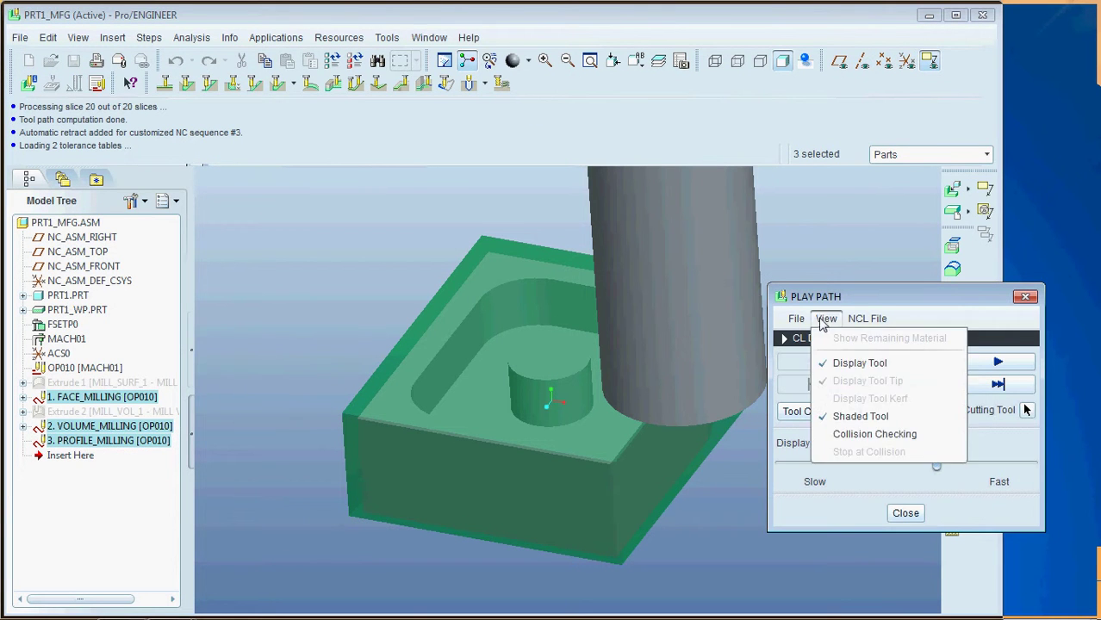
mouse_move(795, 324)
left_click(858, 347)
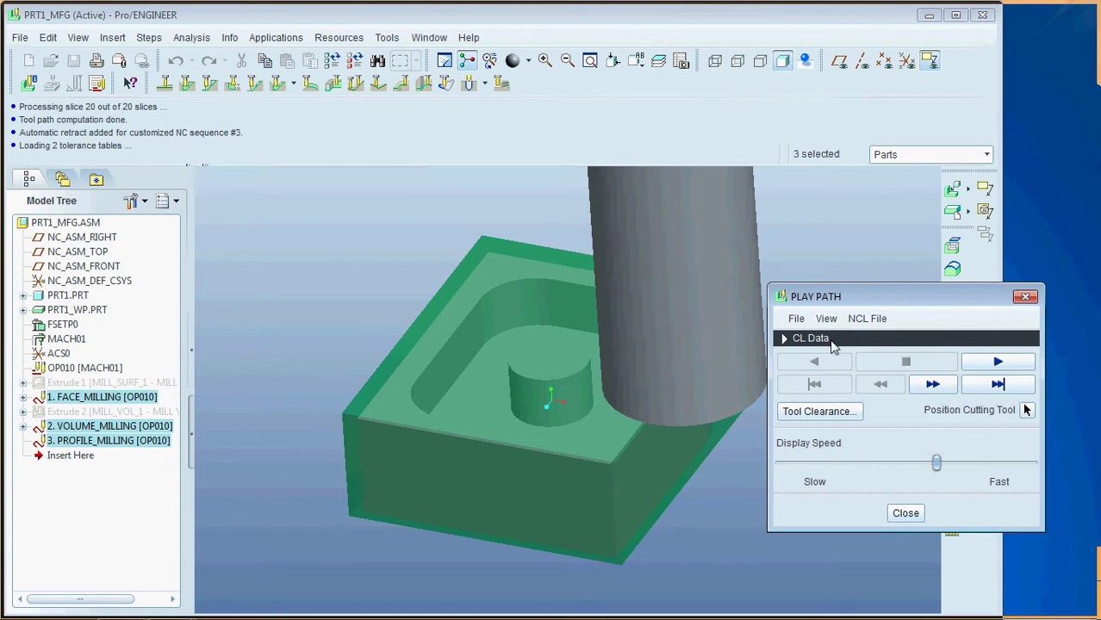
left_click(785, 338)
left_click_drag(849, 36, 439, 43)
mouse_move(642, 127)
left_mouse_down()
mouse_move(641, 160)
mouse_move(638, 120)
left_mouse_up()
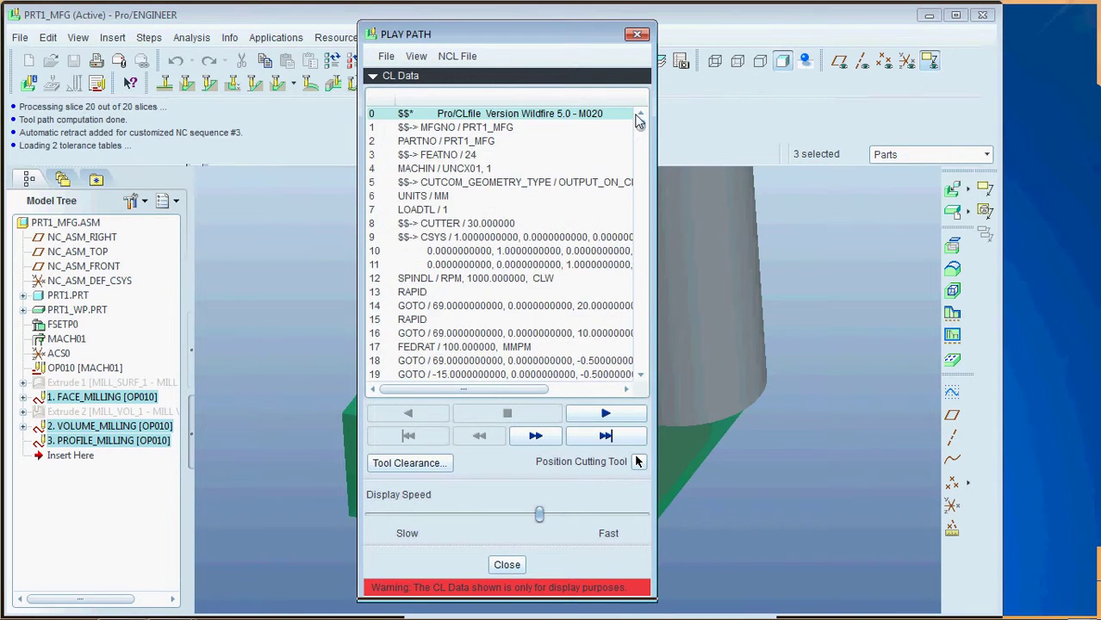
Save a copy of the combined tool path as the CL file set01 in MyPart and close the path player
left_click(386, 56)
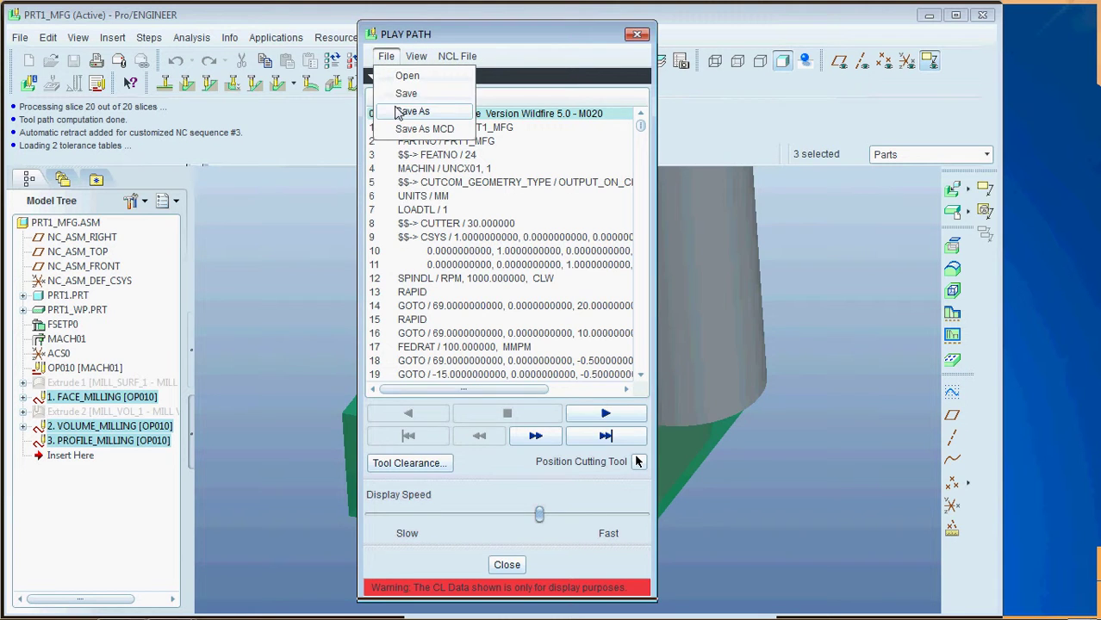
left_click(398, 113)
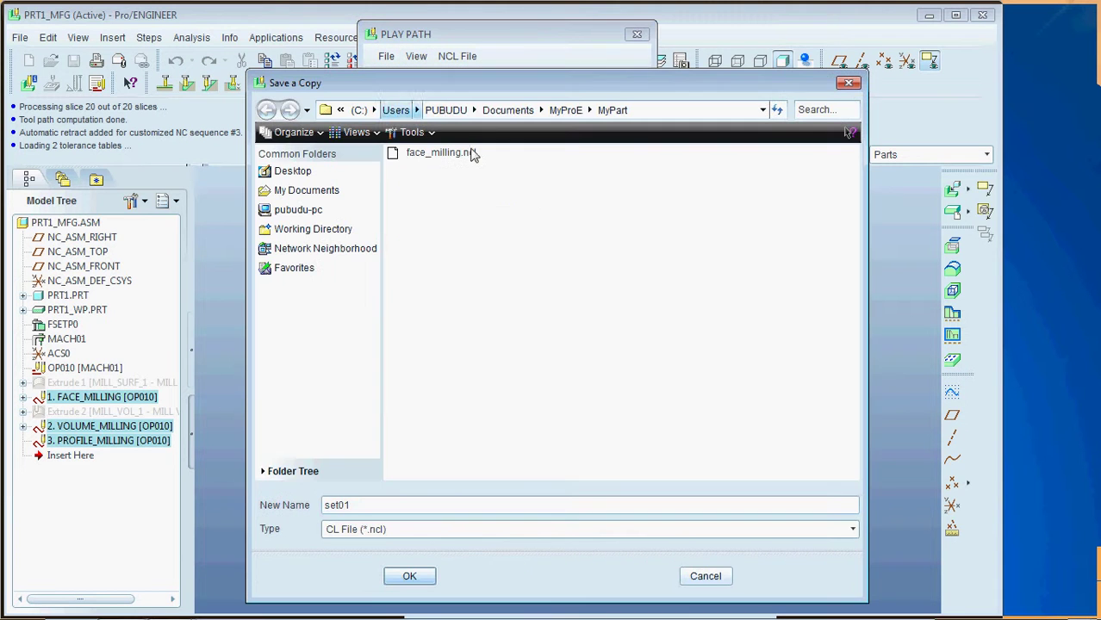
double_click(361, 505)
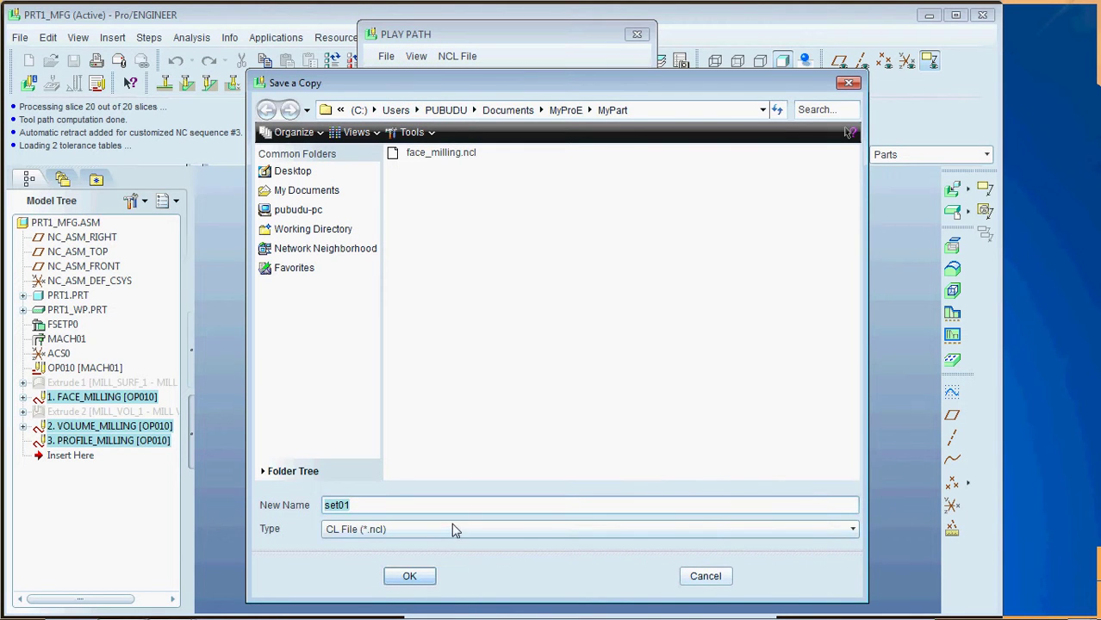
left_click(408, 577)
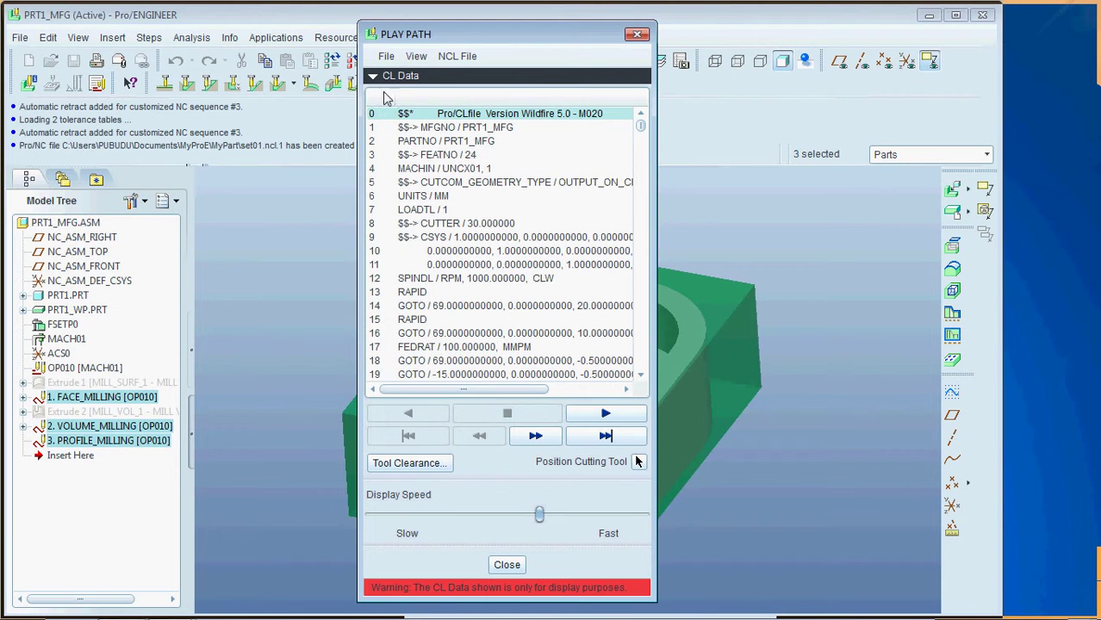
left_click(385, 56)
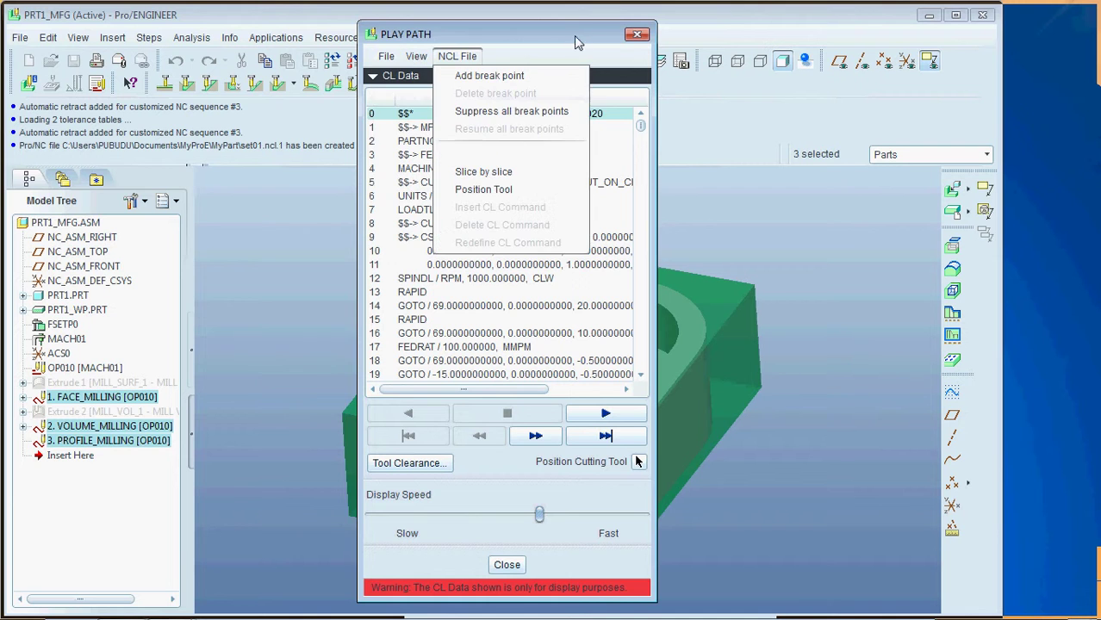
left_click(631, 39)
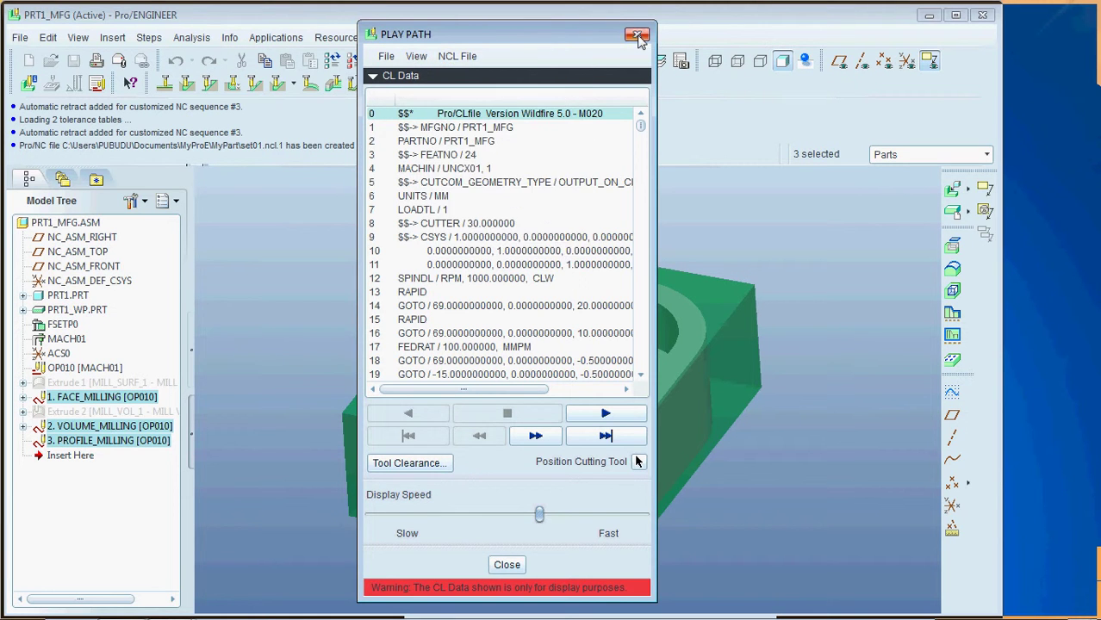
Post-process the CL file set01.ncl with the UNCX01.P15 post-processor, keeping the Verbose and Trace options, and close the log
left_click(631, 40)
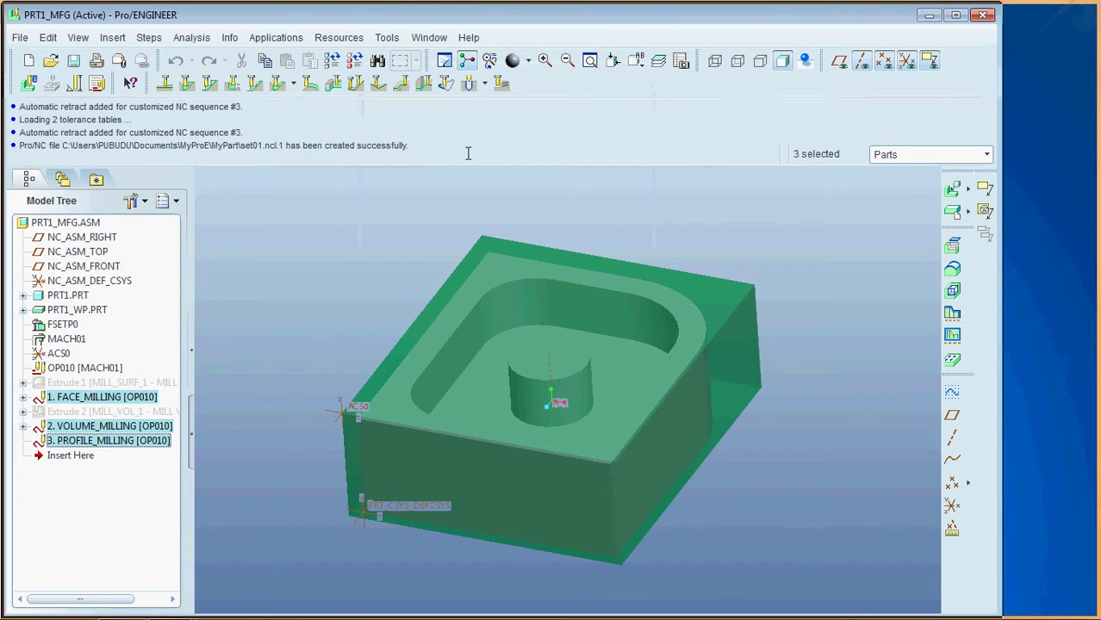
left_click(387, 37)
mouse_move(401, 59)
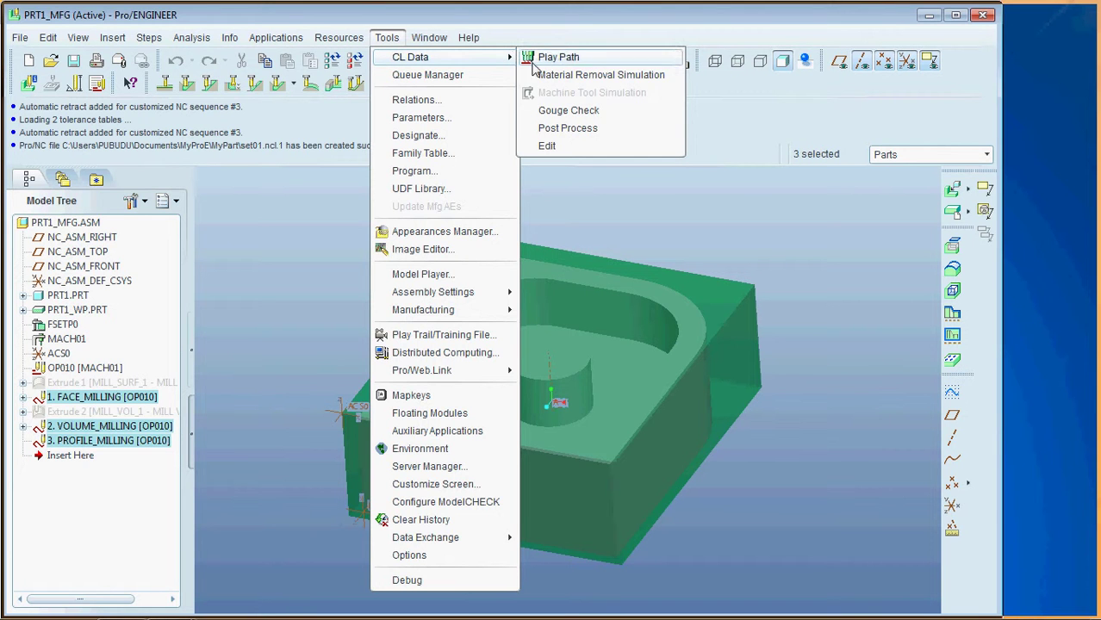
left_click(536, 125)
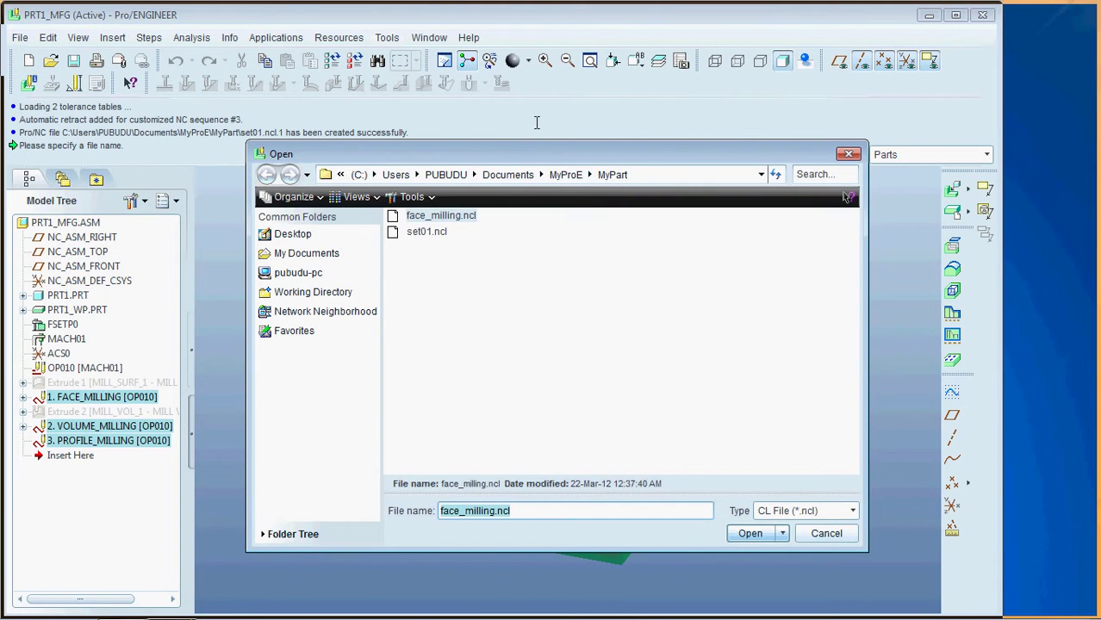
left_click(412, 235)
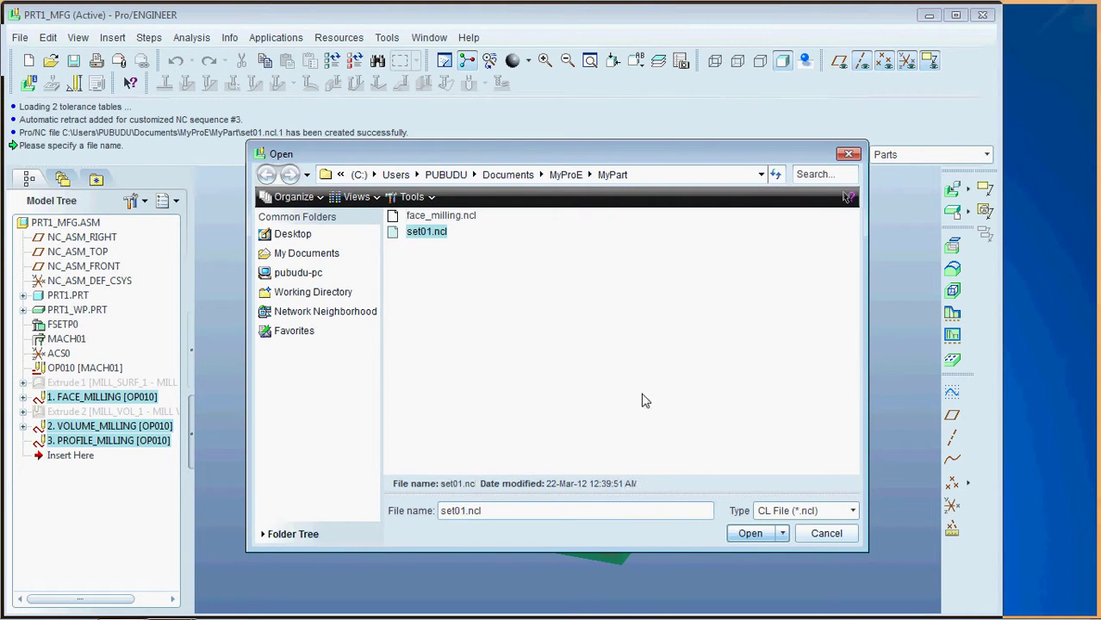
left_click(749, 533)
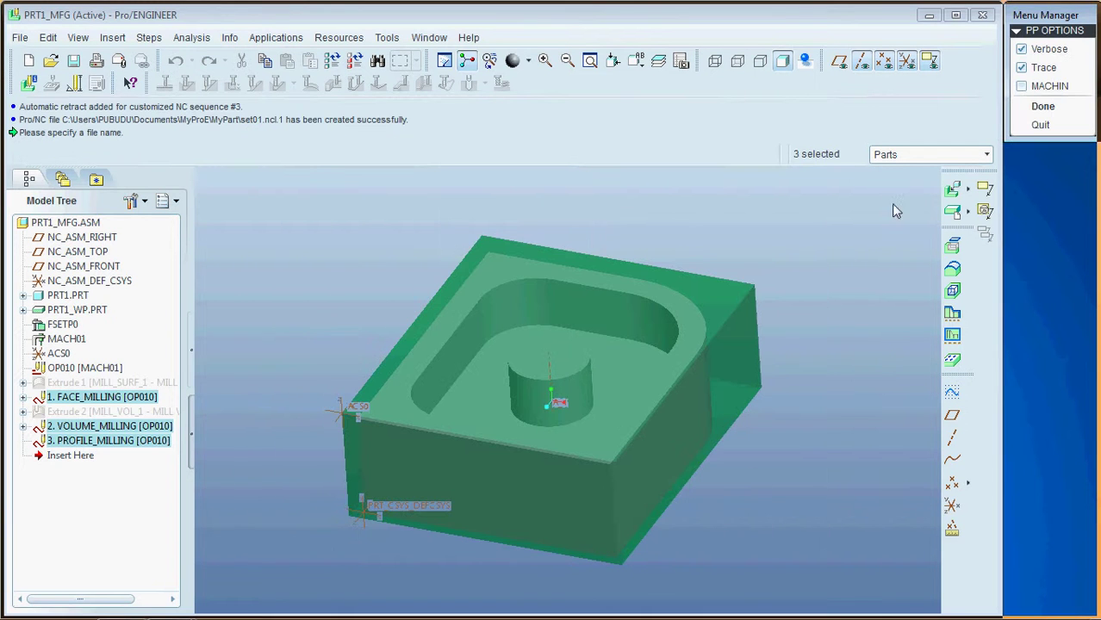
left_click(1038, 106)
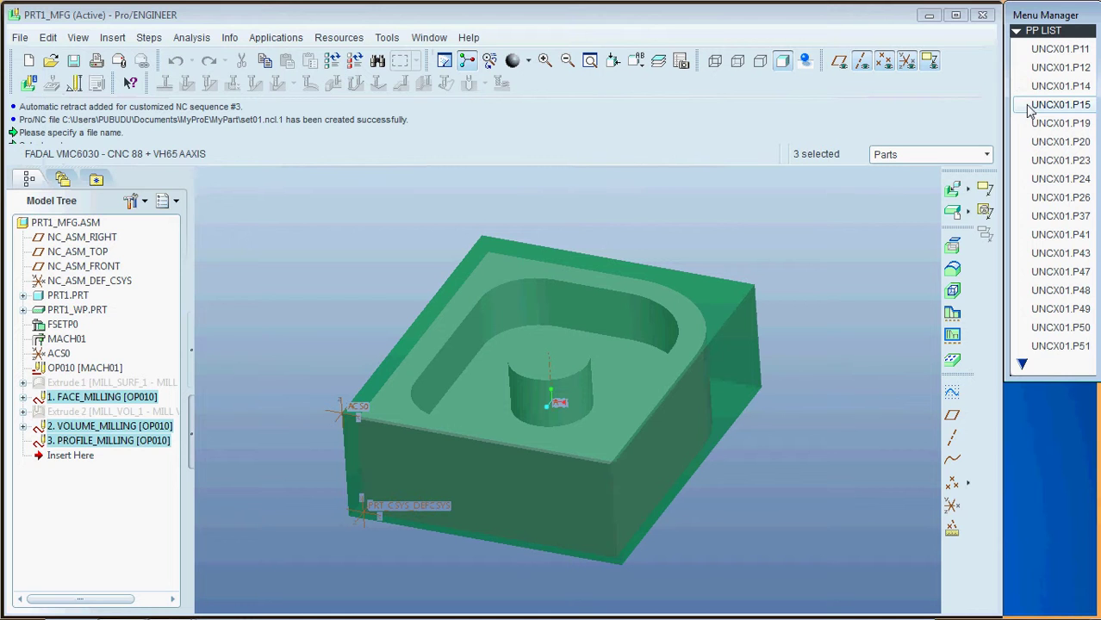
left_click(1059, 104)
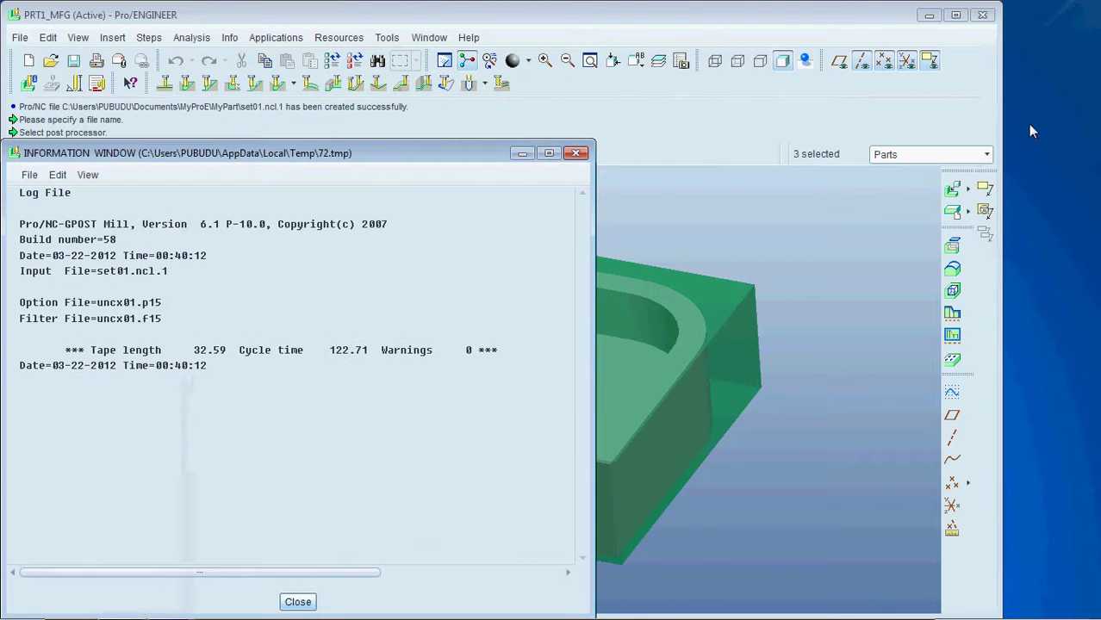
left_click(298, 602)
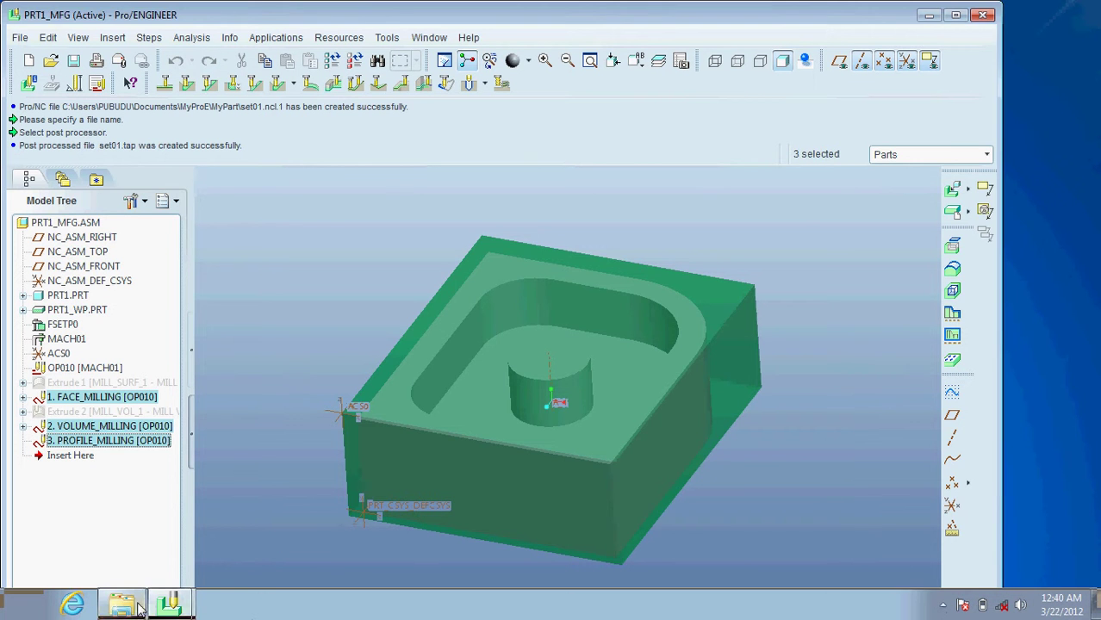
Switch to Windows Explorer and open set01.tap from the MyPart folder in Notepad
left_click(122, 606)
left_click_drag(911, 114, 819, 49)
scroll(637, 345, "down", 2)
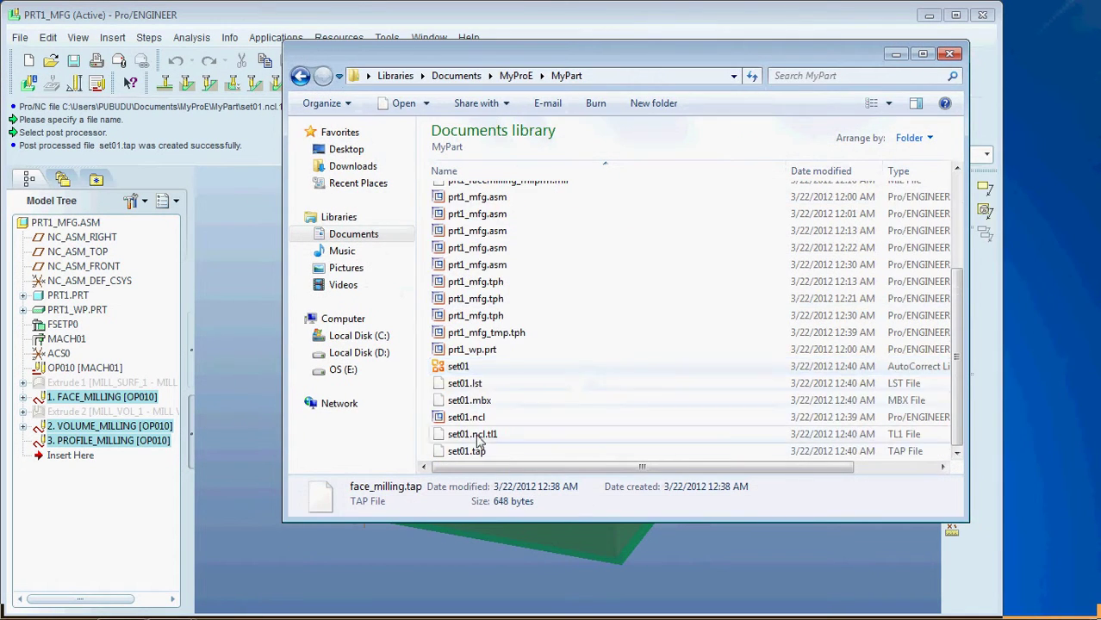
left_click(458, 455)
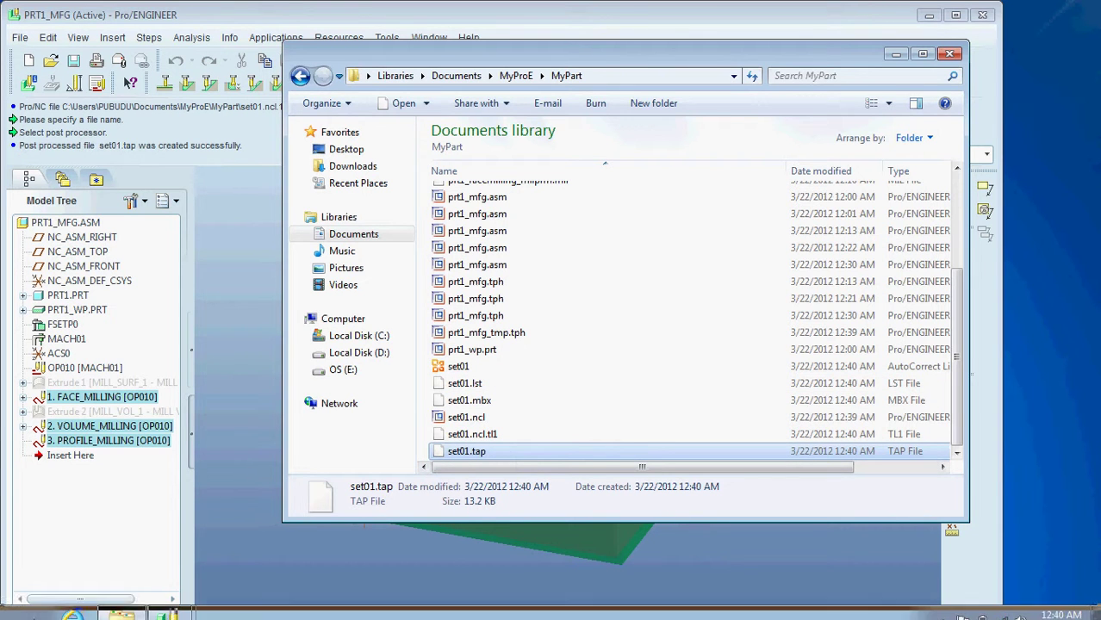
left_click(24, 606)
left_click(83, 288)
left_click_drag(496, 84, 819, 77)
left_click_drag(466, 451, 646, 341)
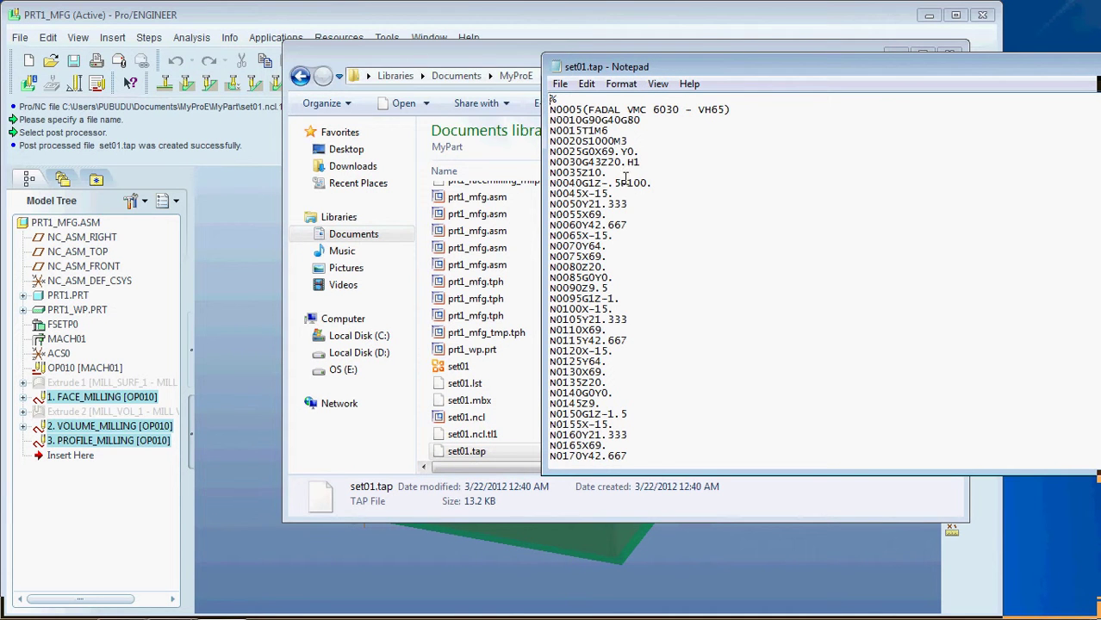
Review the G-code of the combined sequences in set01.tap, close Notepad and return to Pro/ENGINEER
left_click_drag(584, 121, 638, 121)
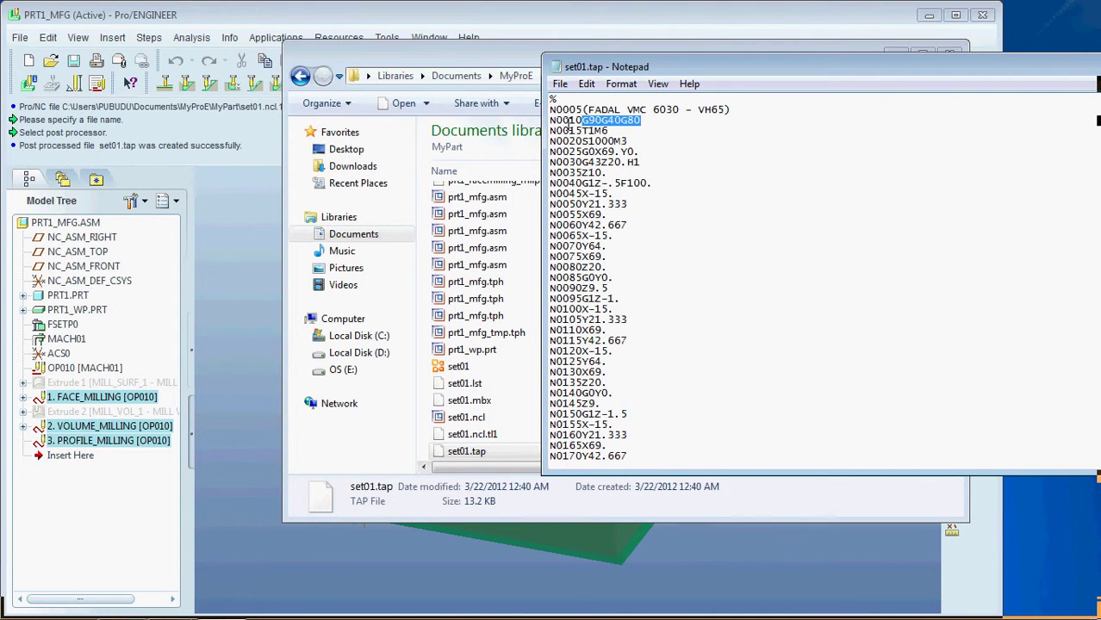
scroll(638, 284, "down", 17)
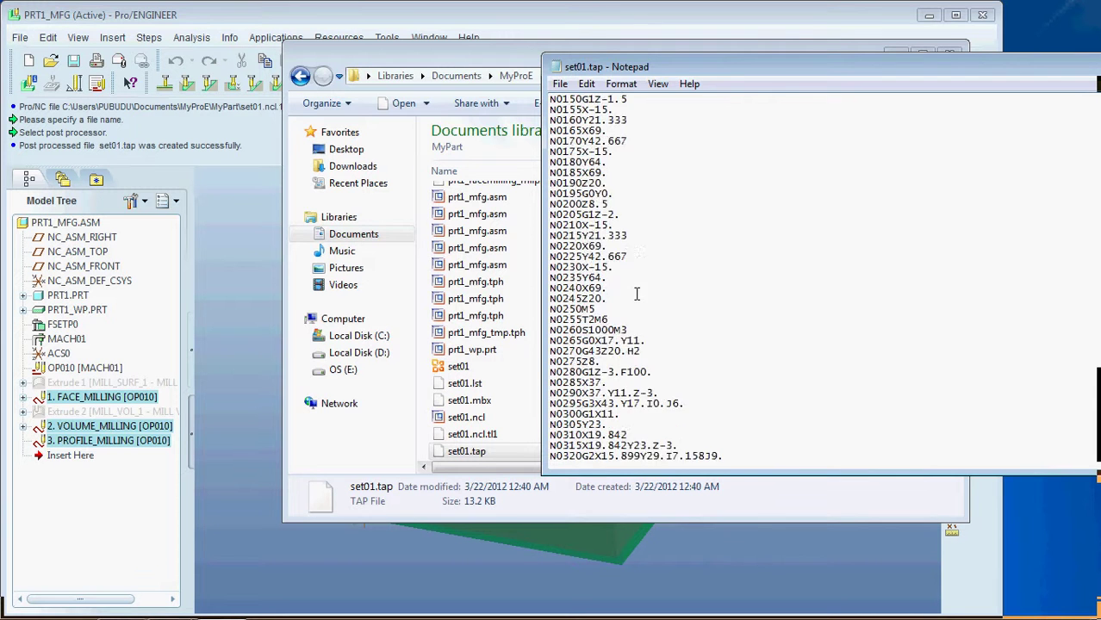
left_click_drag(913, 67, 632, 60)
scroll(744, 245, "down", 10)
scroll(744, 244, "down", 20)
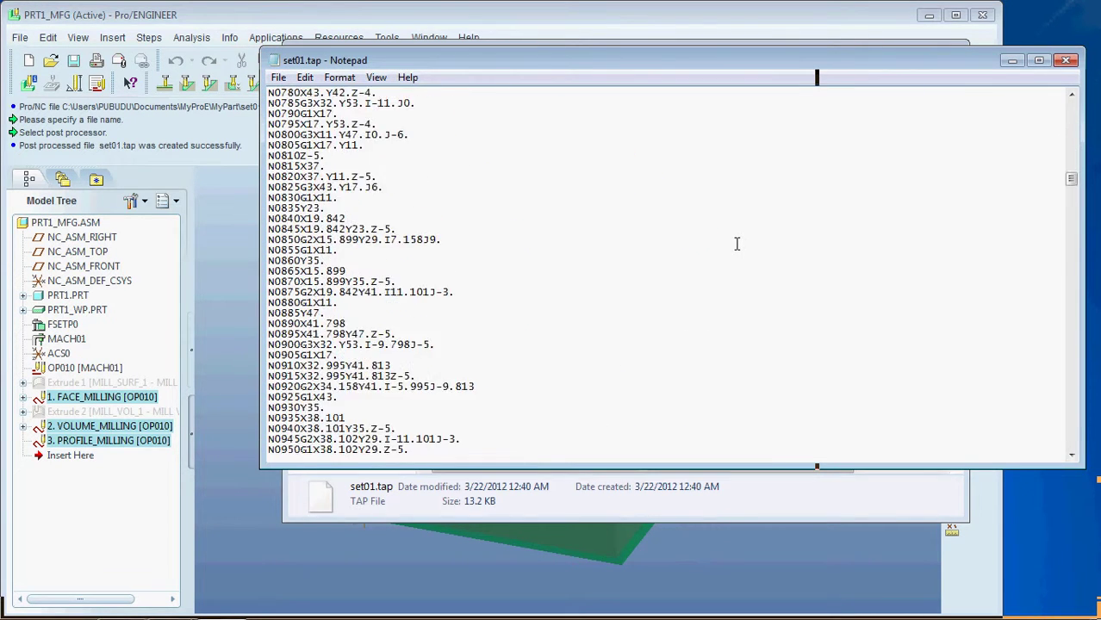
scroll(737, 244, "down", 5)
left_click_drag(1072, 190, 1072, 103)
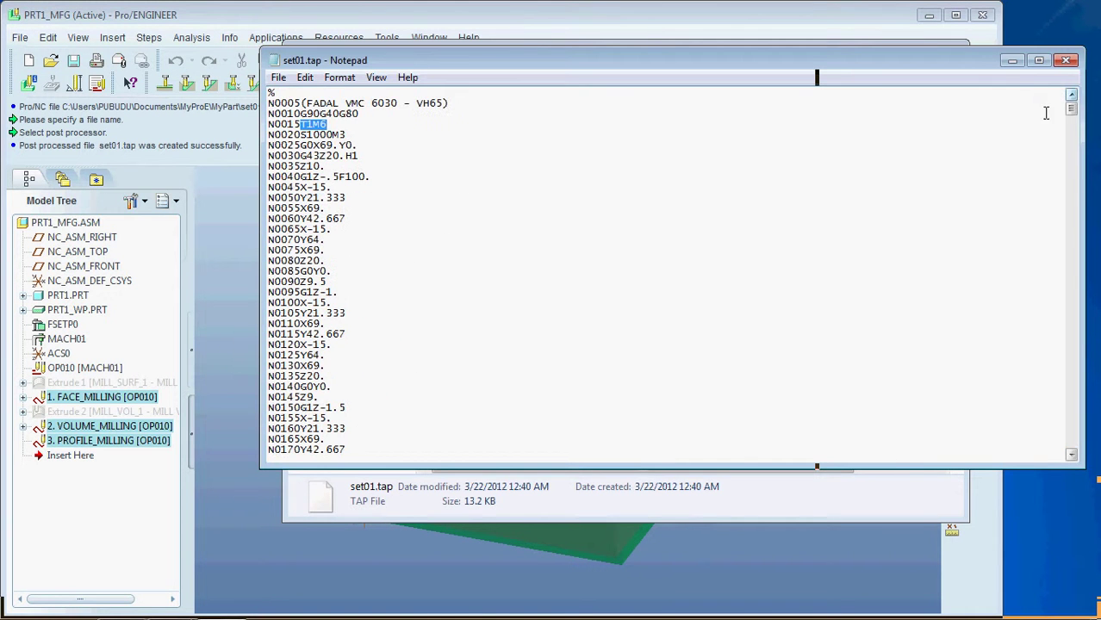
left_click(1066, 60)
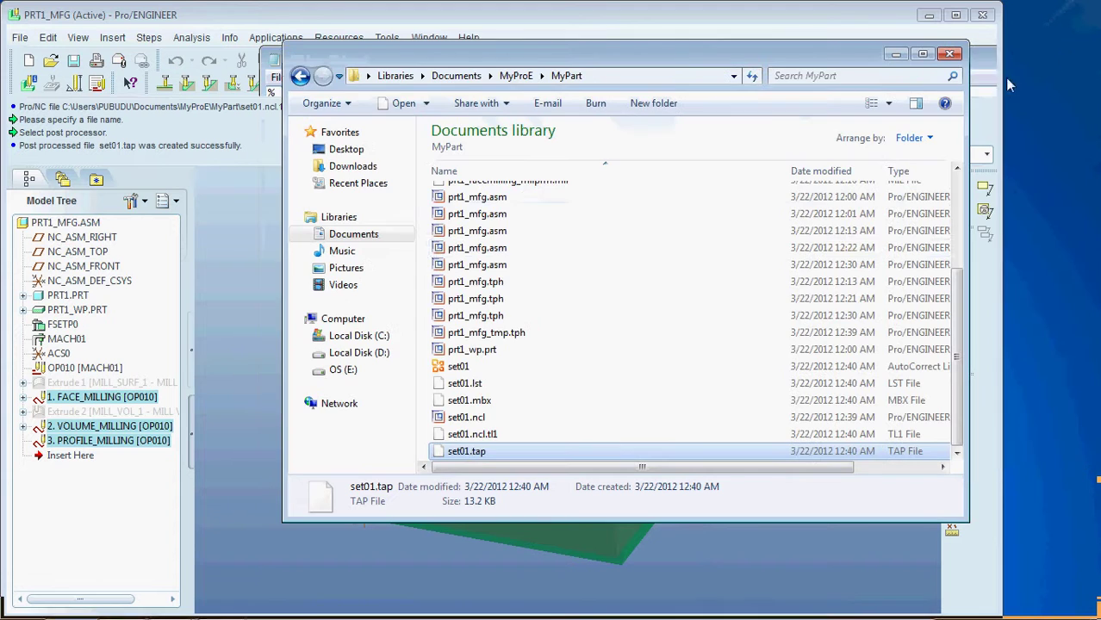
left_click(517, 19)
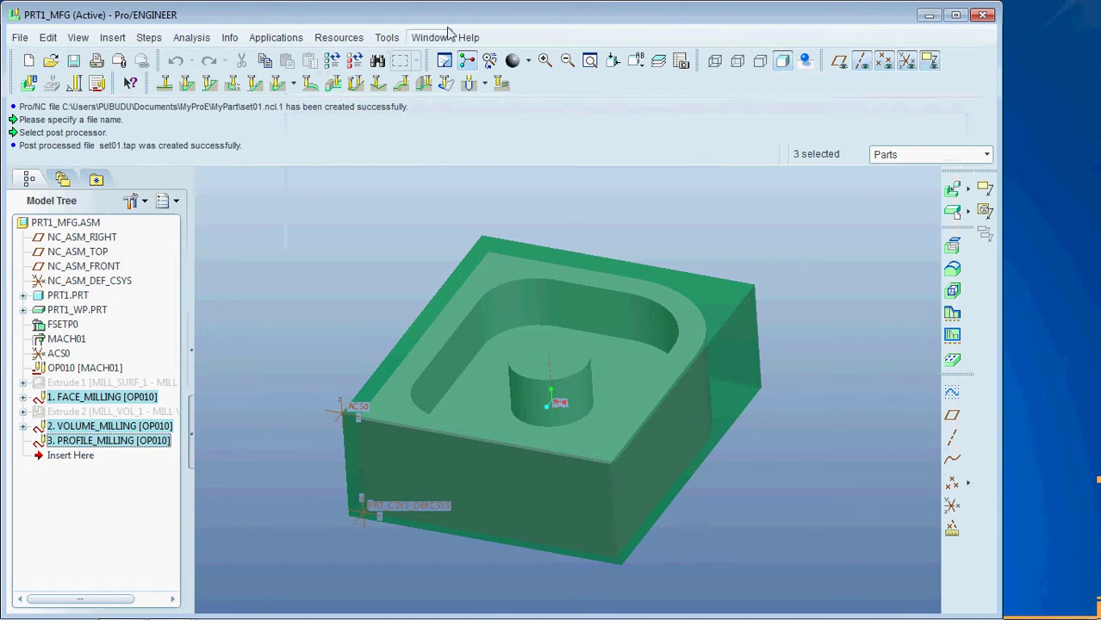
Start Material Removal Simulation and load the CL file set01.ncl from the MyPart folder
left_click(387, 37)
mouse_move(402, 59)
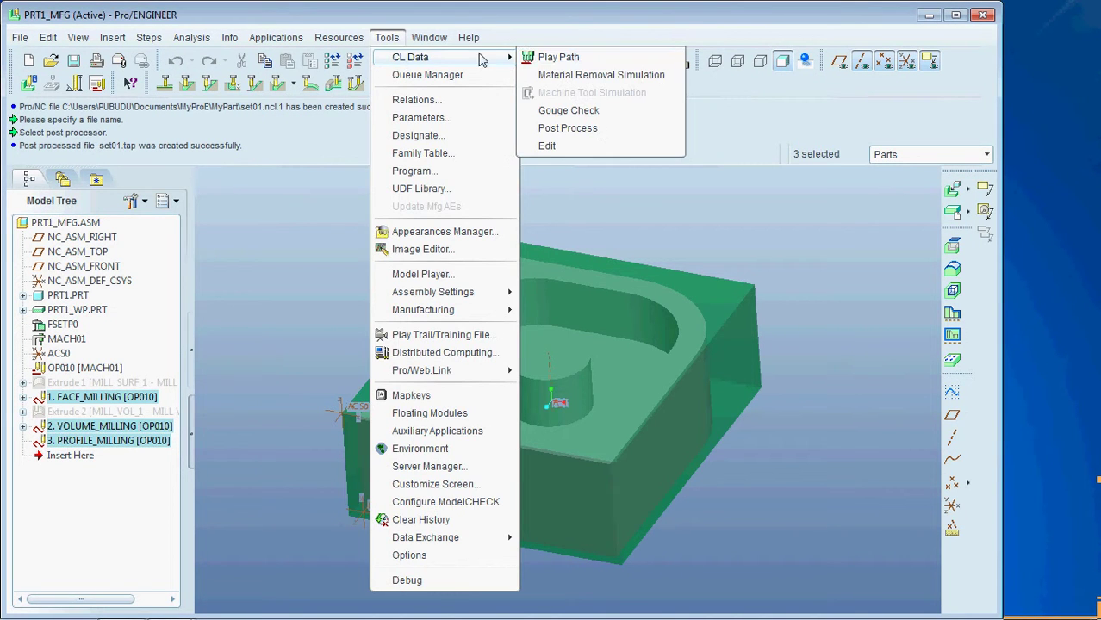
left_click(547, 76)
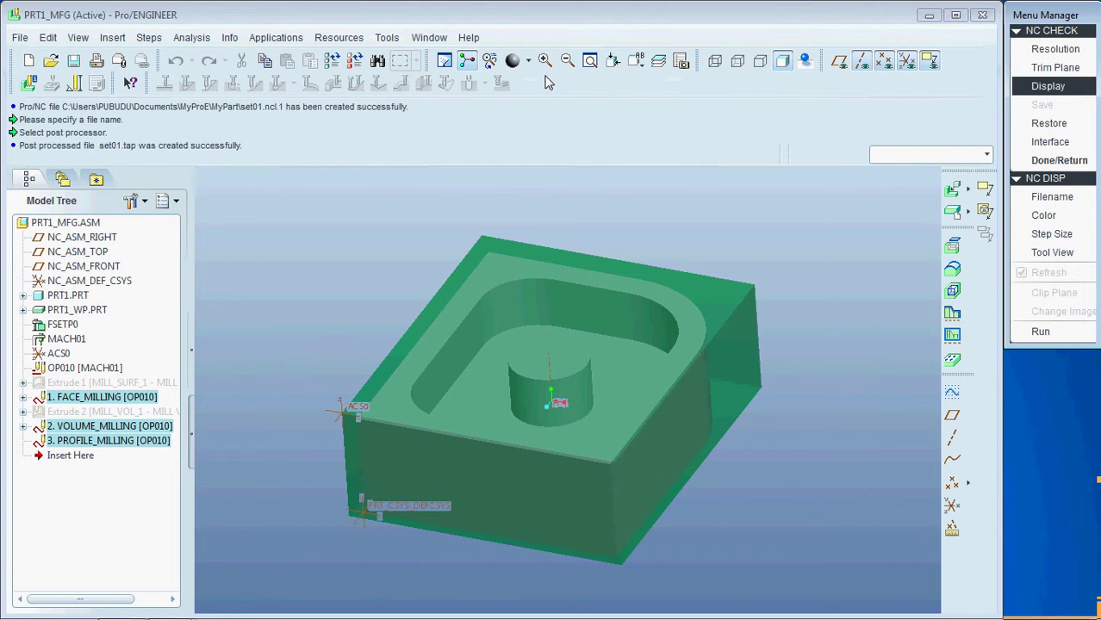
left_click(1052, 197)
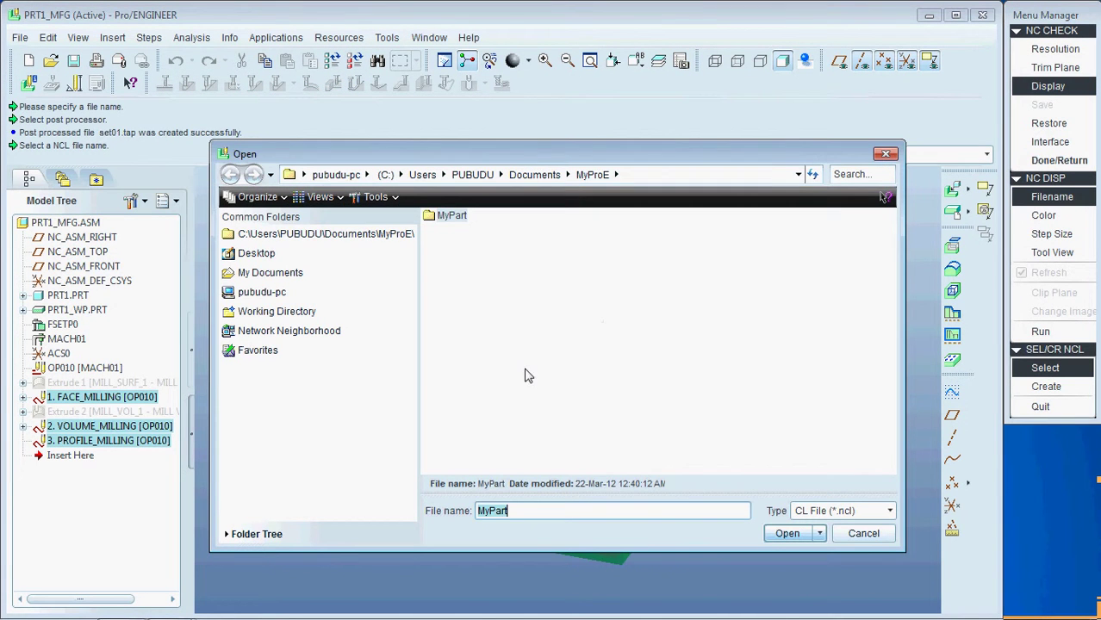
double_click(458, 223)
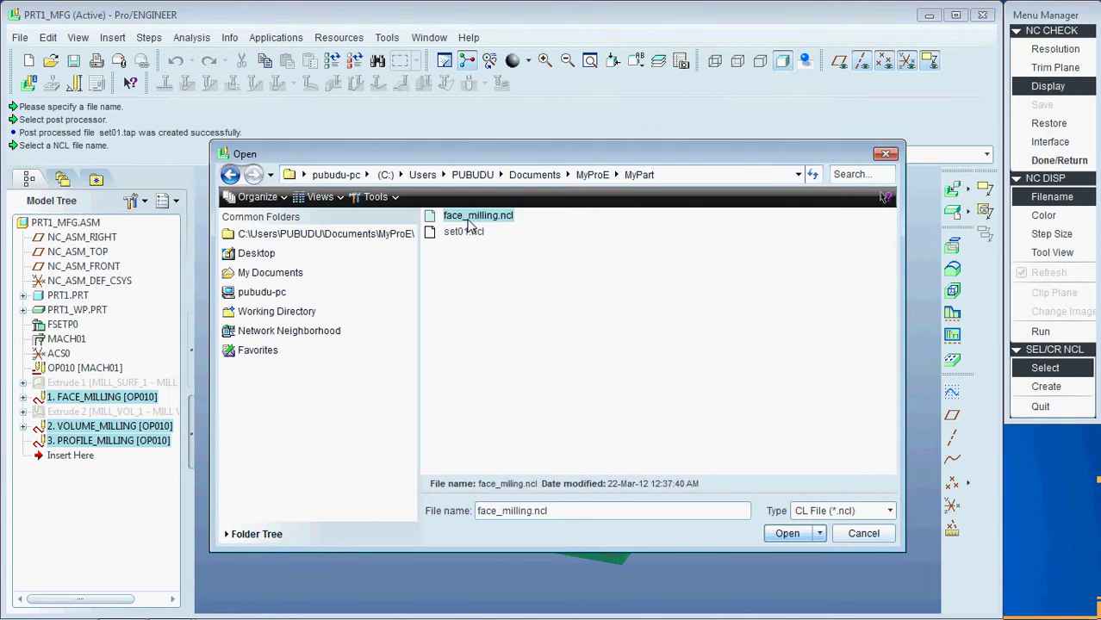
left_click(457, 232)
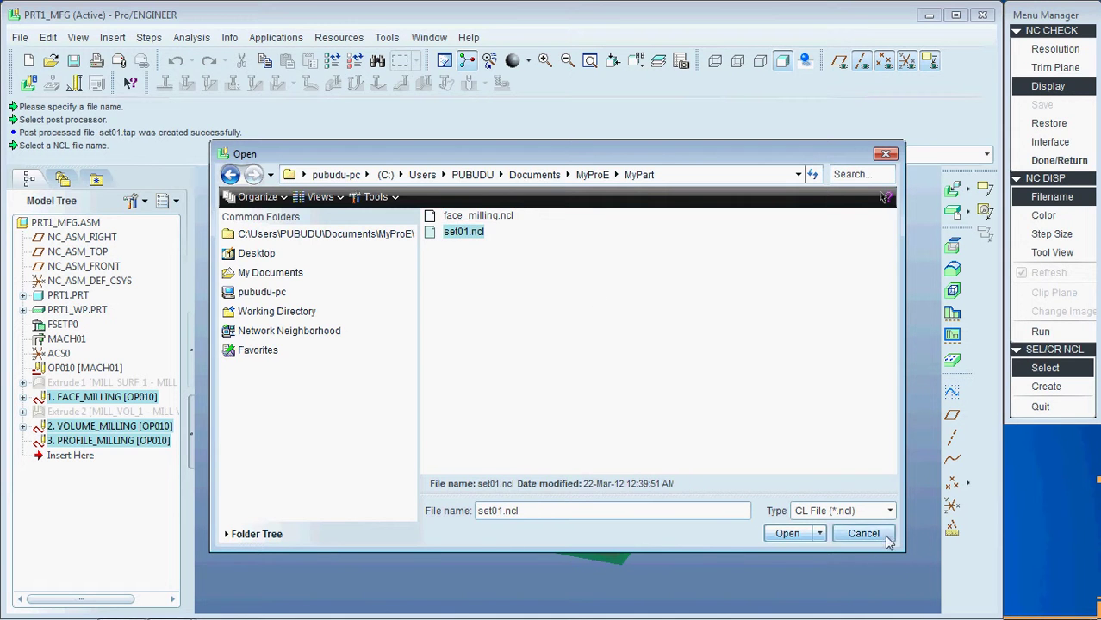
left_click(775, 534)
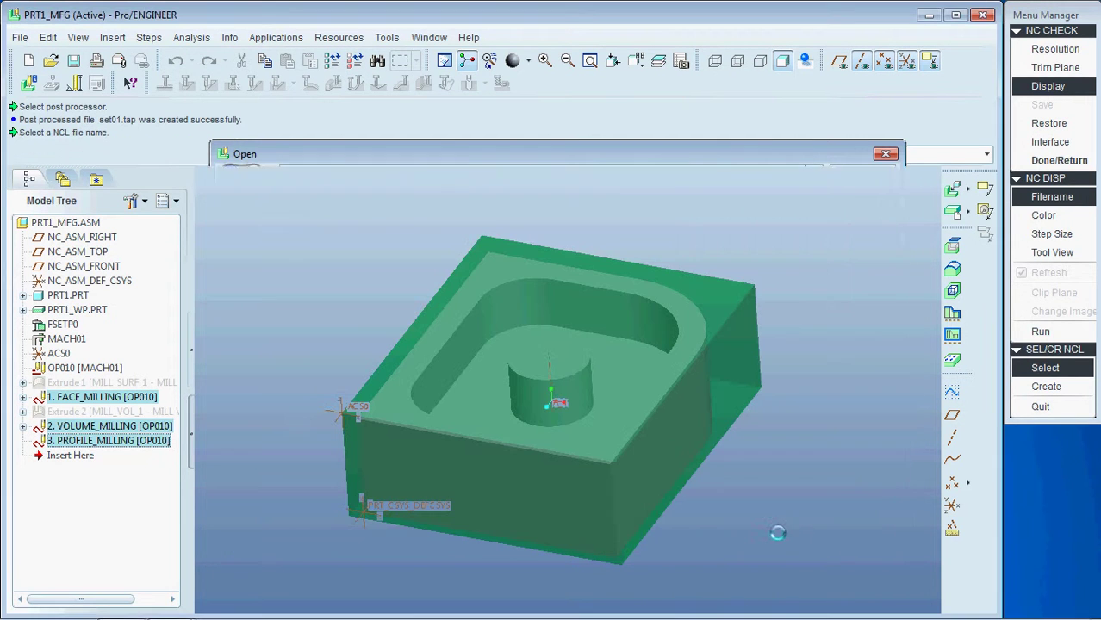
Set the display step size of the material removal simulation to 3
left_click(1052, 234)
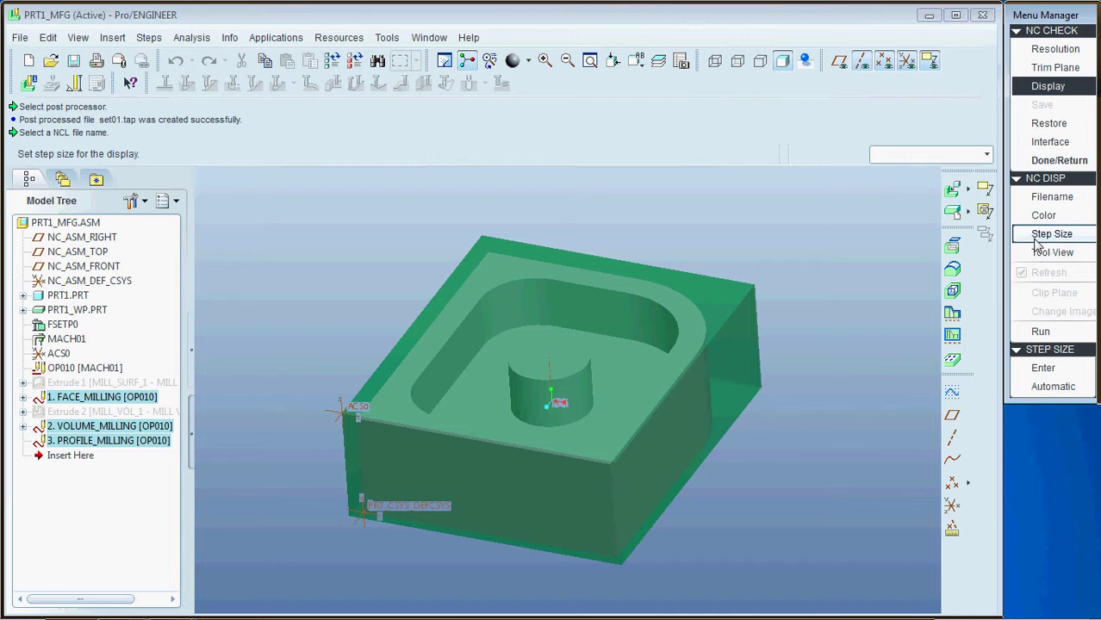
left_click(1044, 369)
left_click(1041, 425)
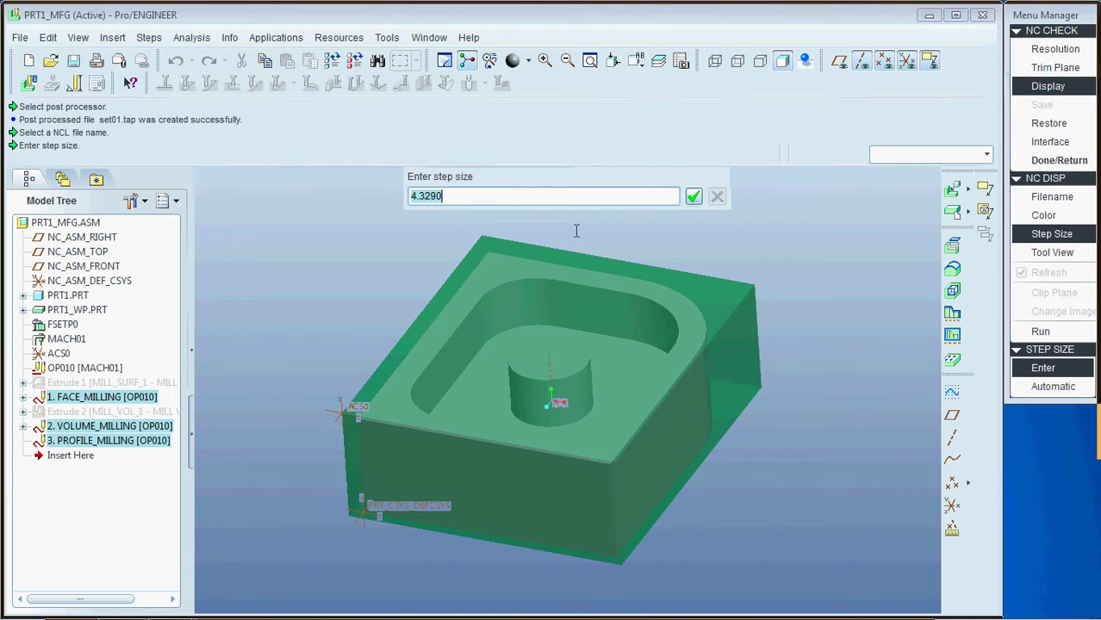
left_click(581, 199)
type("3")
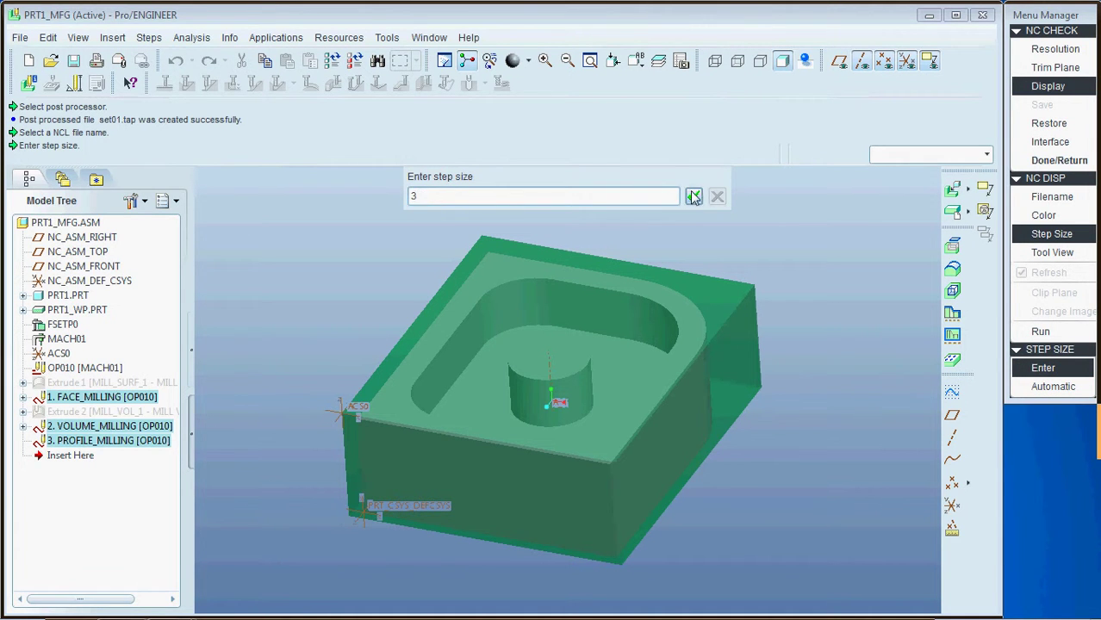
left_click(695, 197)
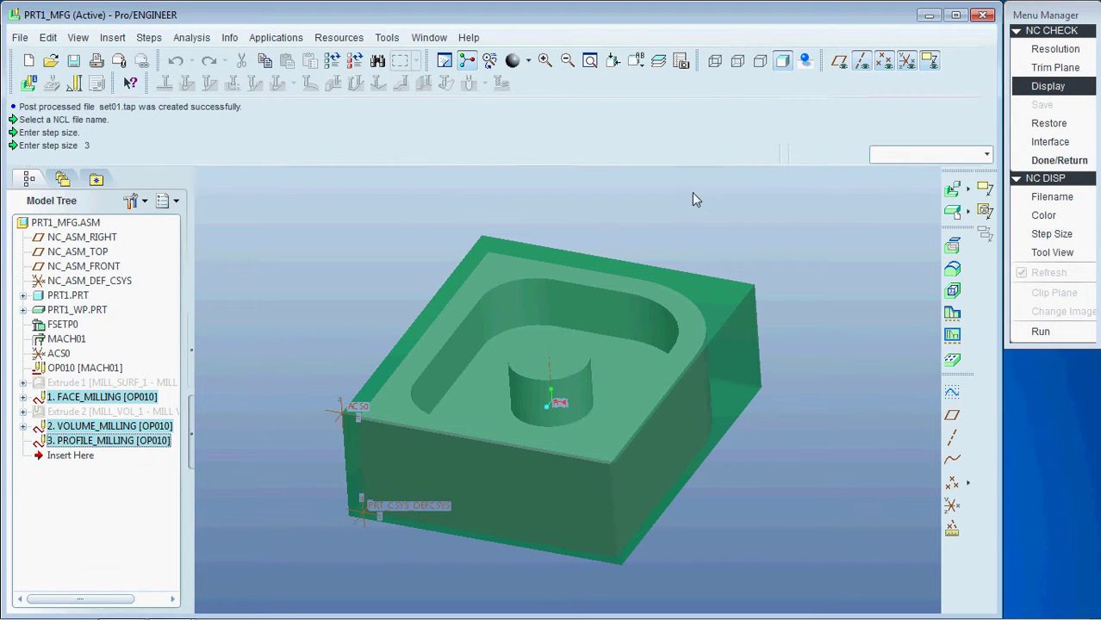
Assign Color 1 to the NC sequence and run the material removal simulation
left_click(1041, 217)
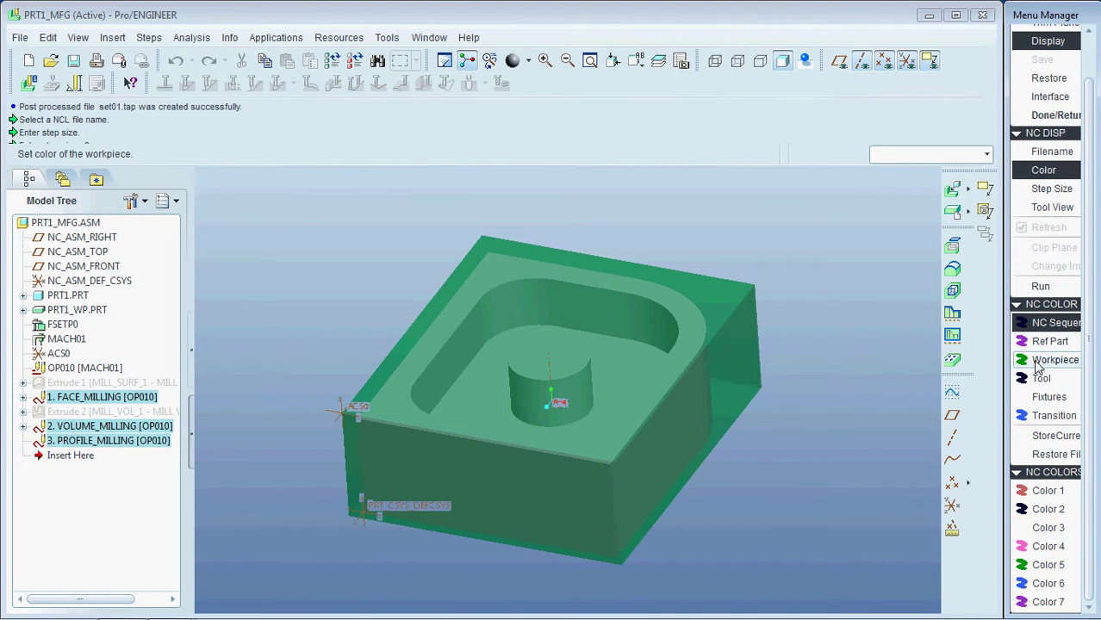
left_click(1056, 490)
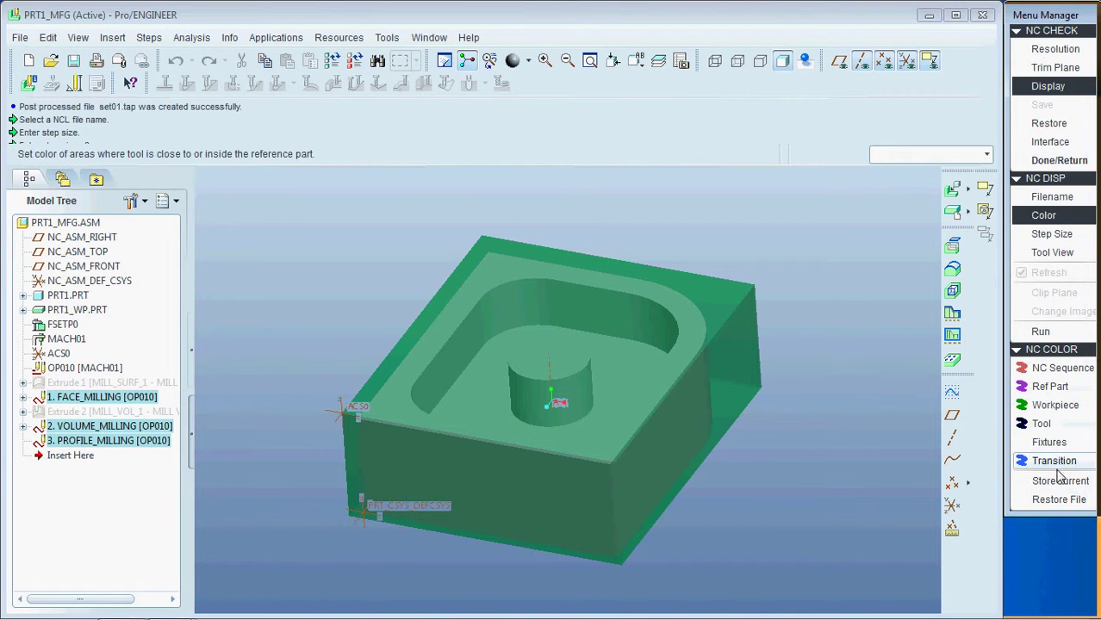
left_click(1041, 334)
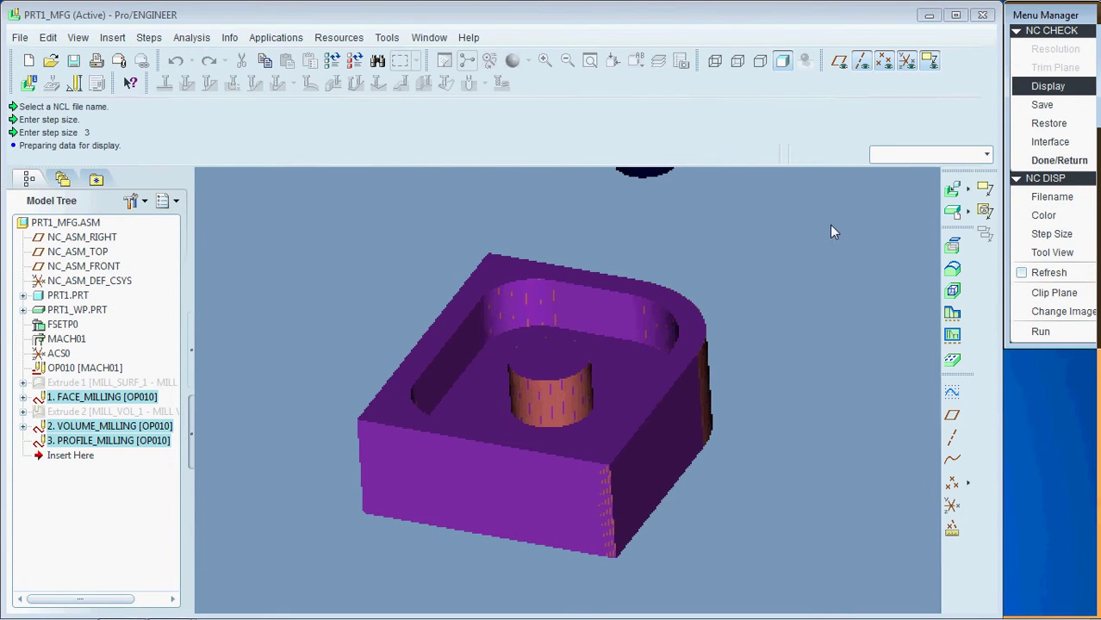
Exit the NC Check simulation and save the manufacturing model PRT1_MFG.ASM
left_click(1046, 161)
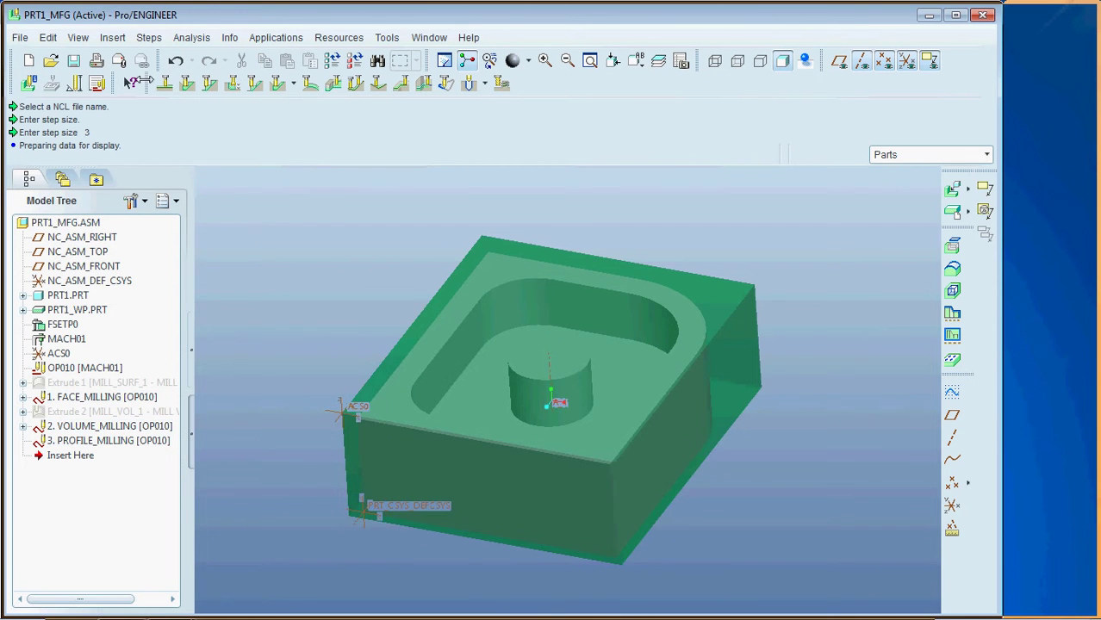
left_click(73, 60)
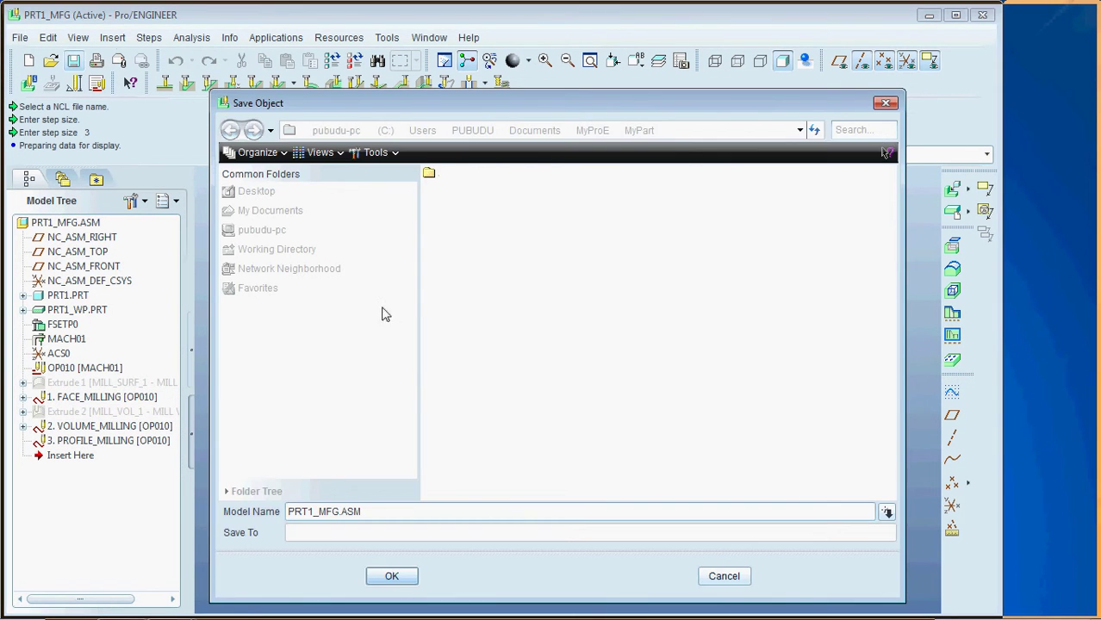
left_click(392, 577)
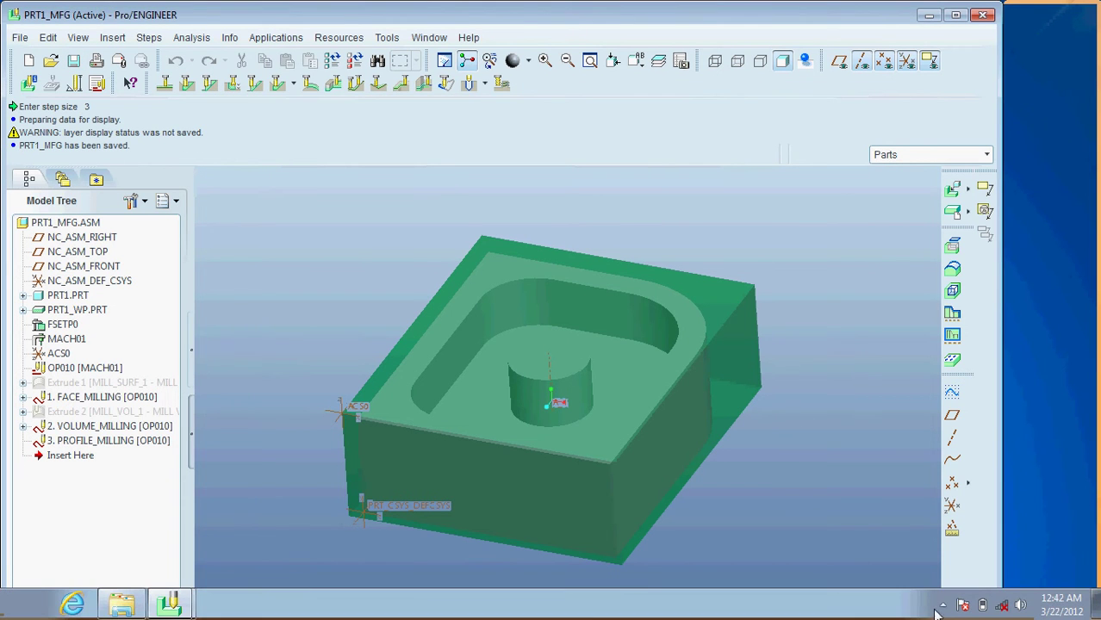